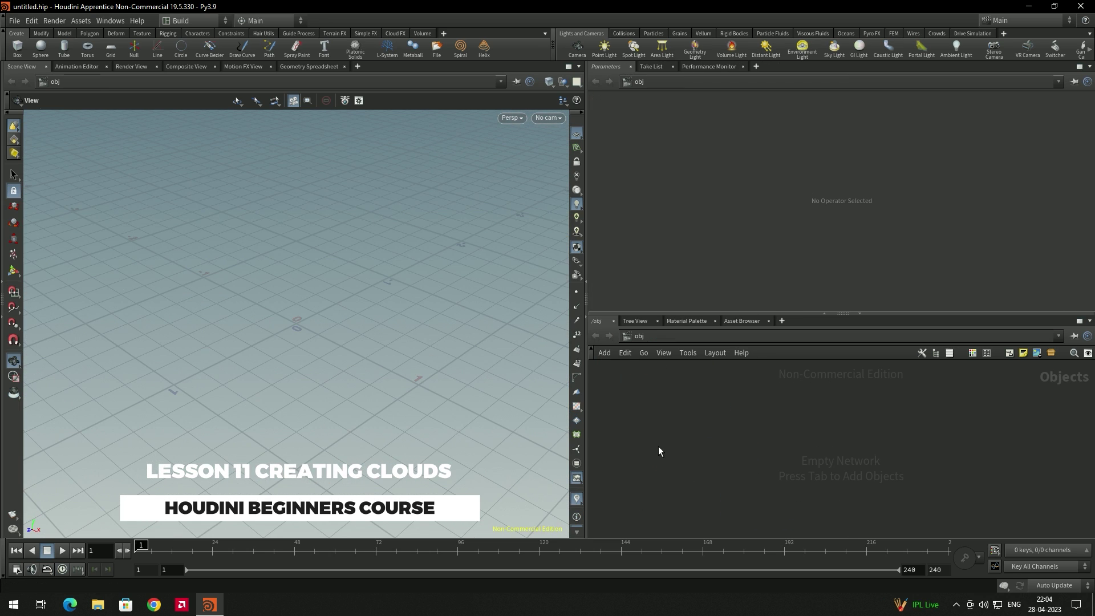
# - Create a Geometry object in the scene and add a Sphere node inside its network
pyautogui.press('Tab')
pyautogui.click(749, 431)
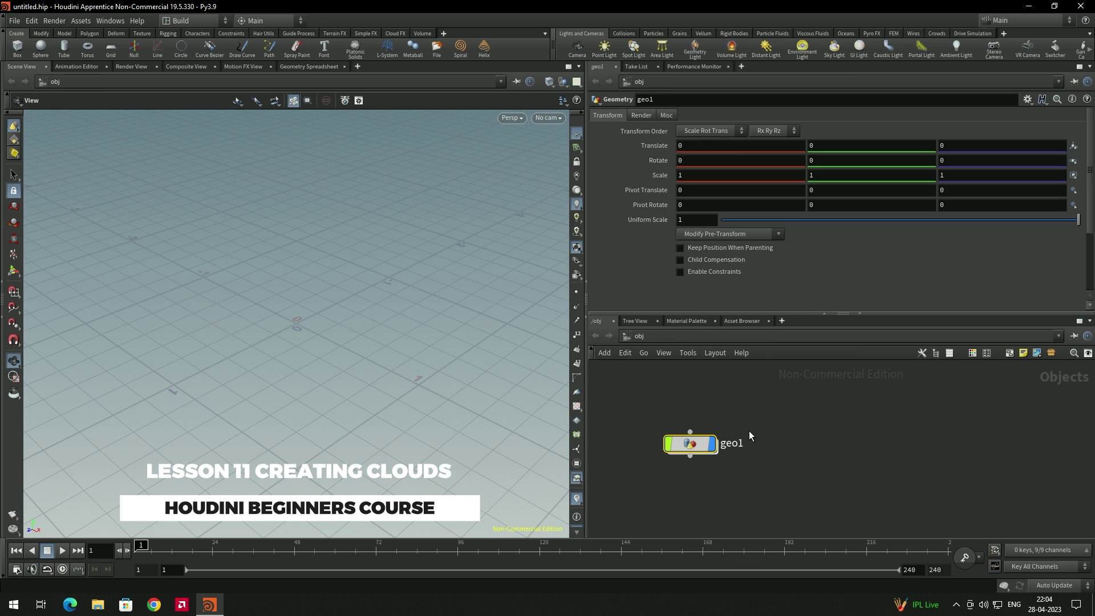
pyautogui.doubleClick(696, 445)
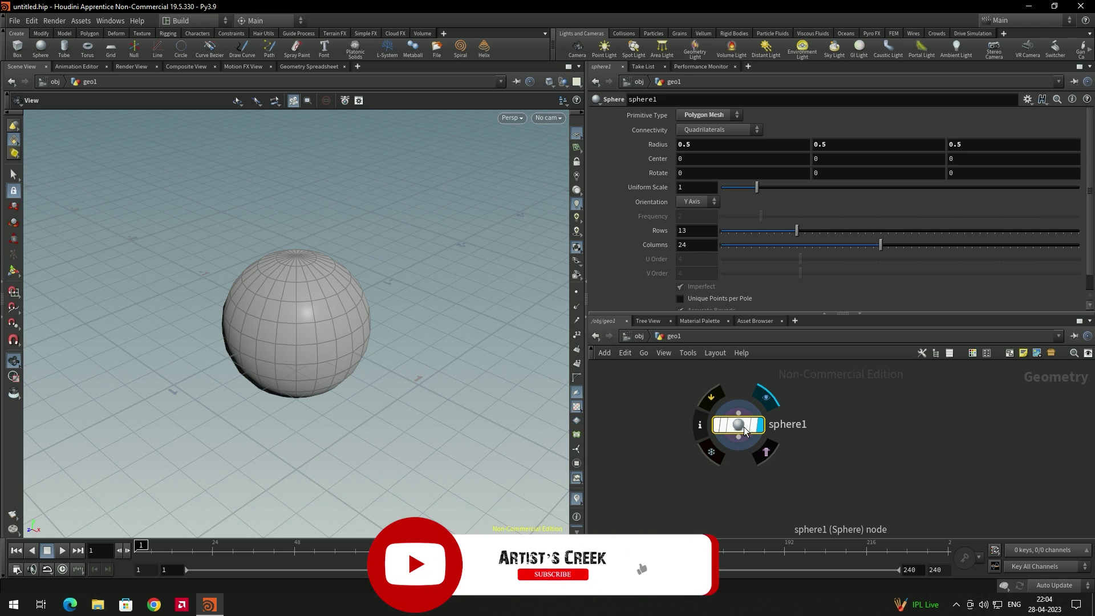
# - Add a Cloud node below the sphere, wired to its output, and display the resulting volume
pyautogui.press('Tab')
pyautogui.write('clo')
pyautogui.press('Return')
pyautogui.moveTo(740, 438); pyautogui.dragTo(740, 470)
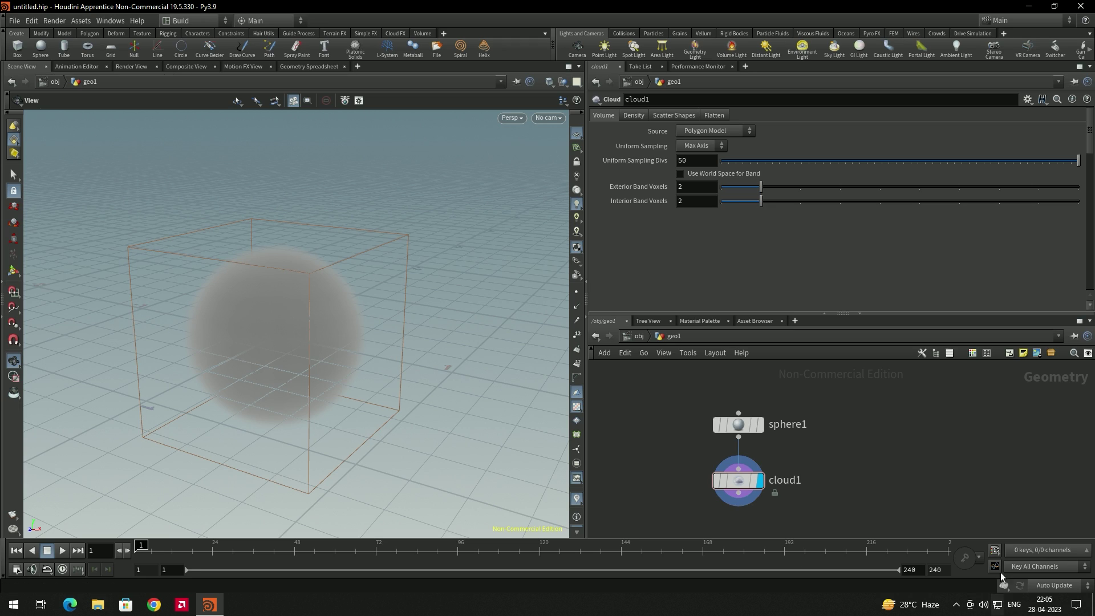
# - Switch the sphere cloud's uniform sampling to By Size and set the division size to 0.01
pyautogui.click(741, 482)
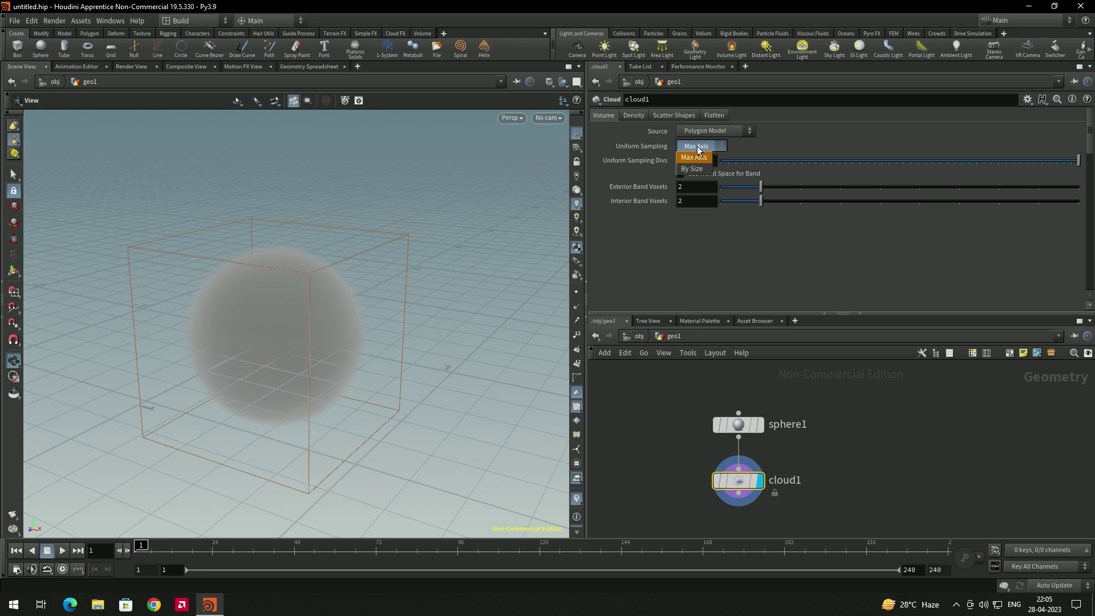
pyautogui.click(693, 169)
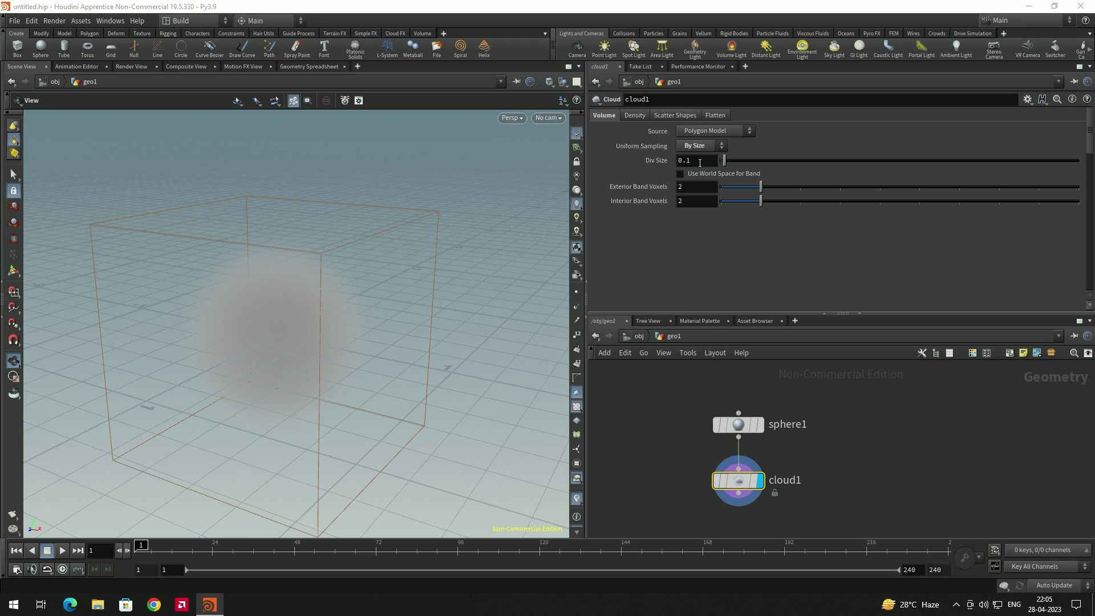
pyautogui.click(703, 162)
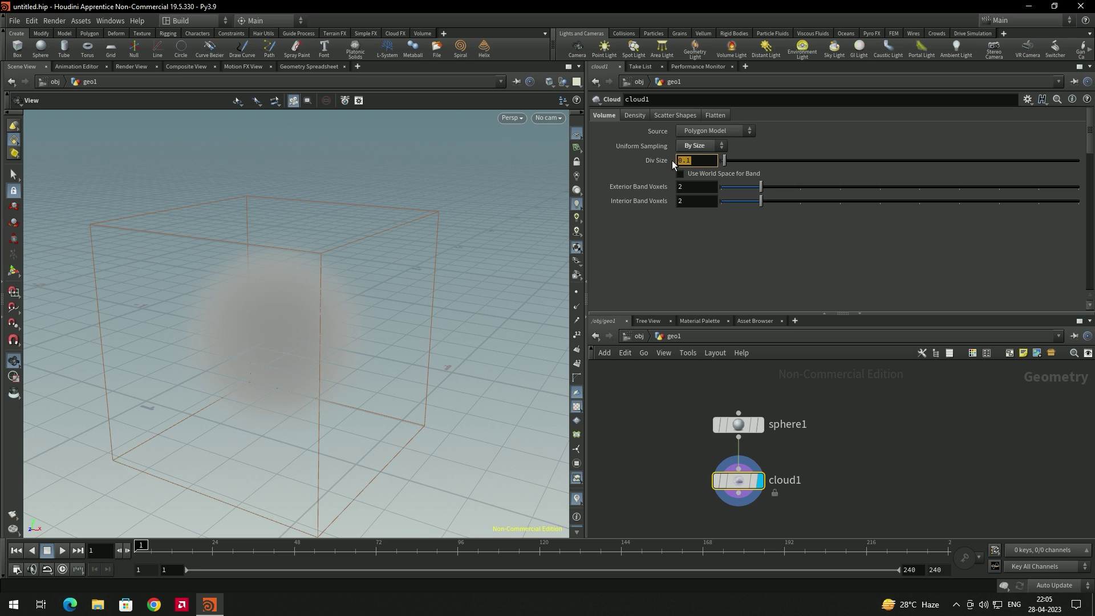
pyautogui.write('1')
pyautogui.press('Return')
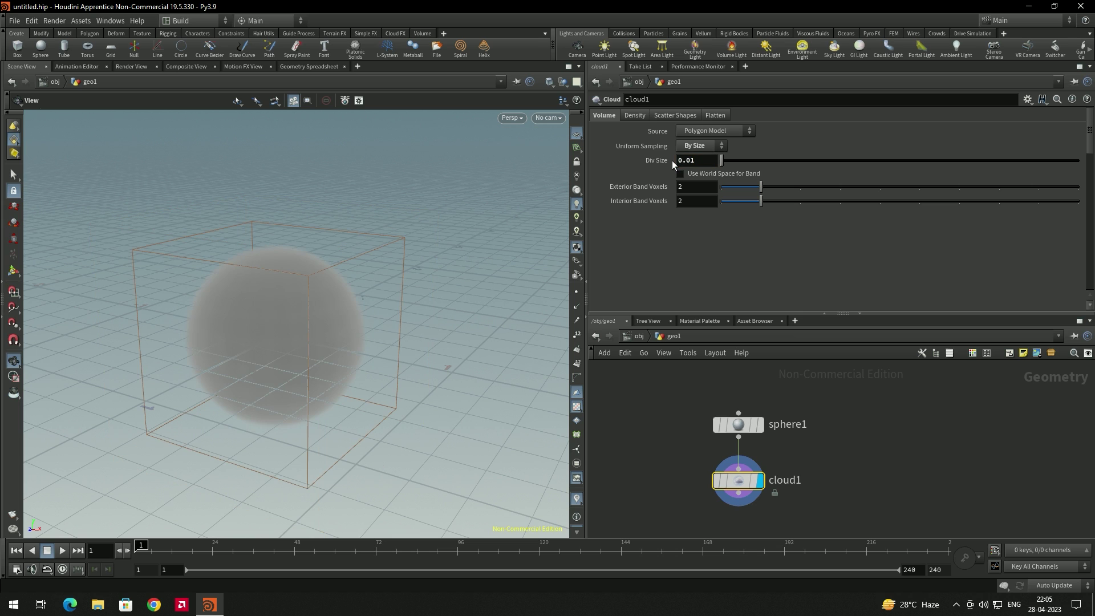
pyautogui.moveTo(475, 291); pyautogui.dragTo(300, 333)
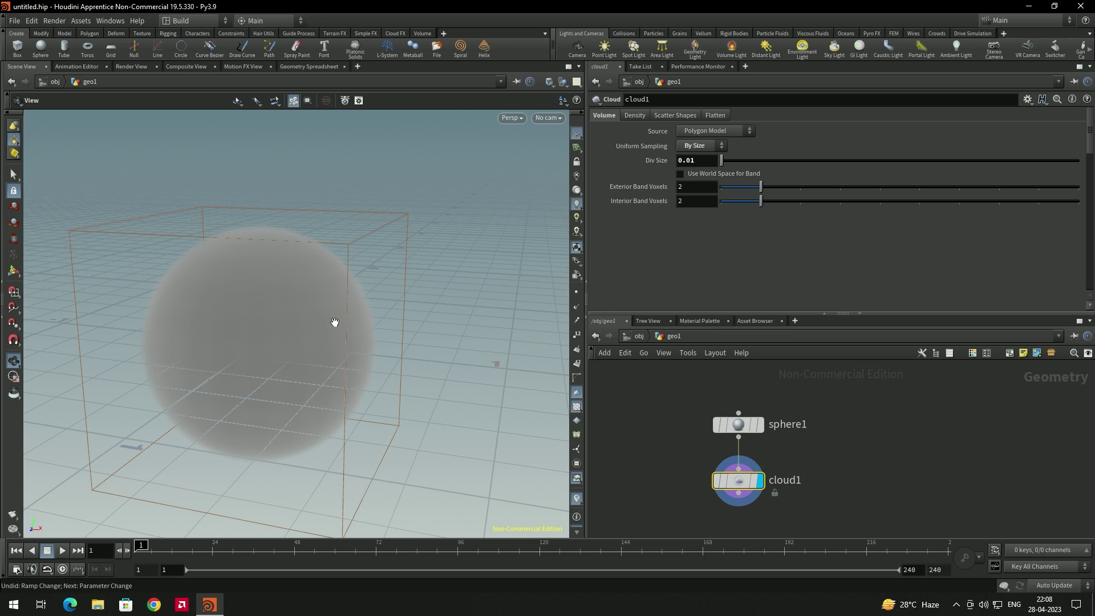
pyautogui.moveTo(284, 312); pyautogui.dragTo(284, 311)
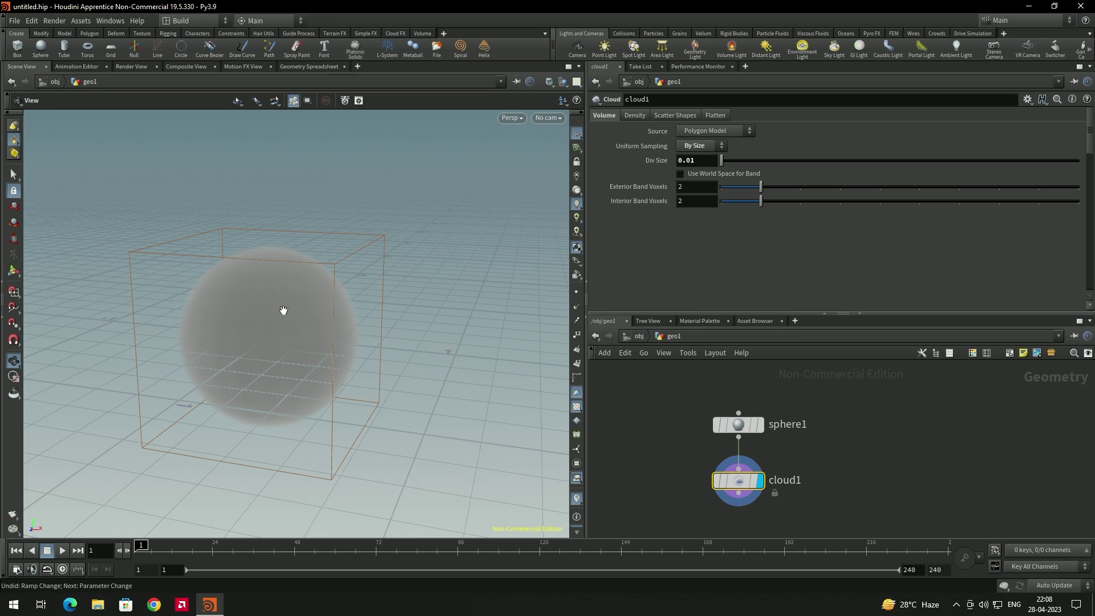
# - Enable Secondary Shapes in the sphere cloud's scatter settings and inspect the puffs
pyautogui.click(673, 115)
pyautogui.scroll(-6, 639, 218)
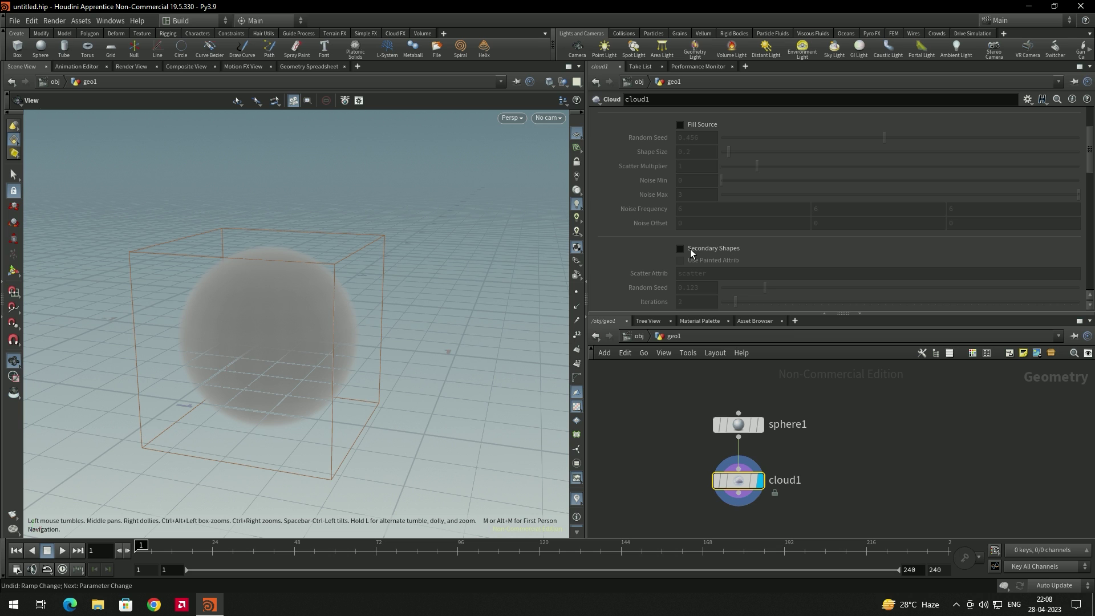
pyautogui.click(681, 249)
pyautogui.moveTo(342, 307); pyautogui.dragTo(288, 262)
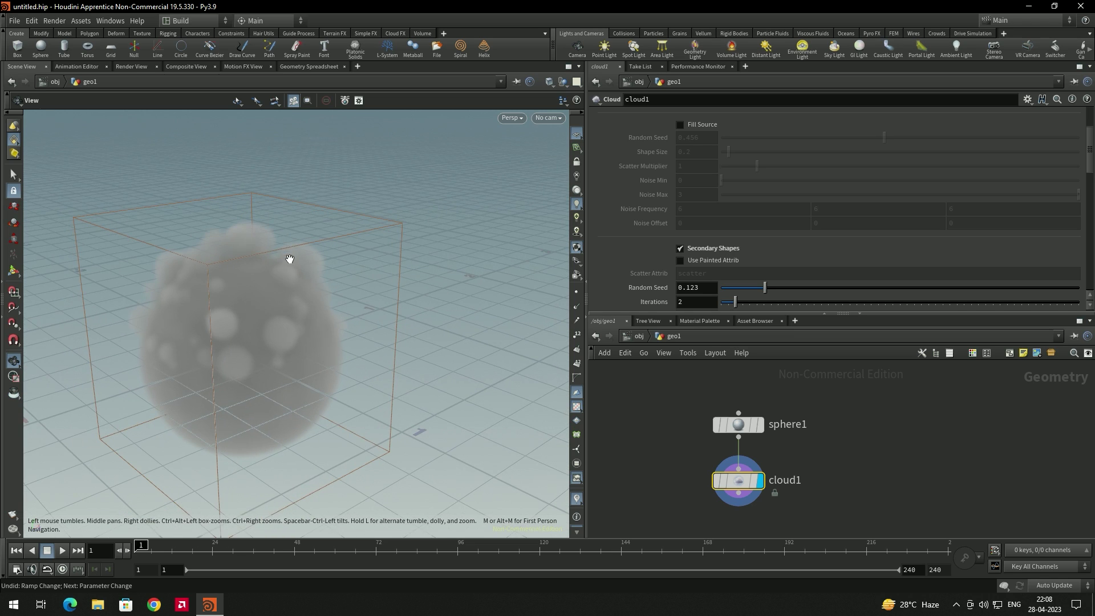
# - Try larger secondary shapes on the sphere cloud and settle on a Shape Size of 0.15
pyautogui.scroll(-1, 630, 261)
pyautogui.scroll(-3, 628, 258)
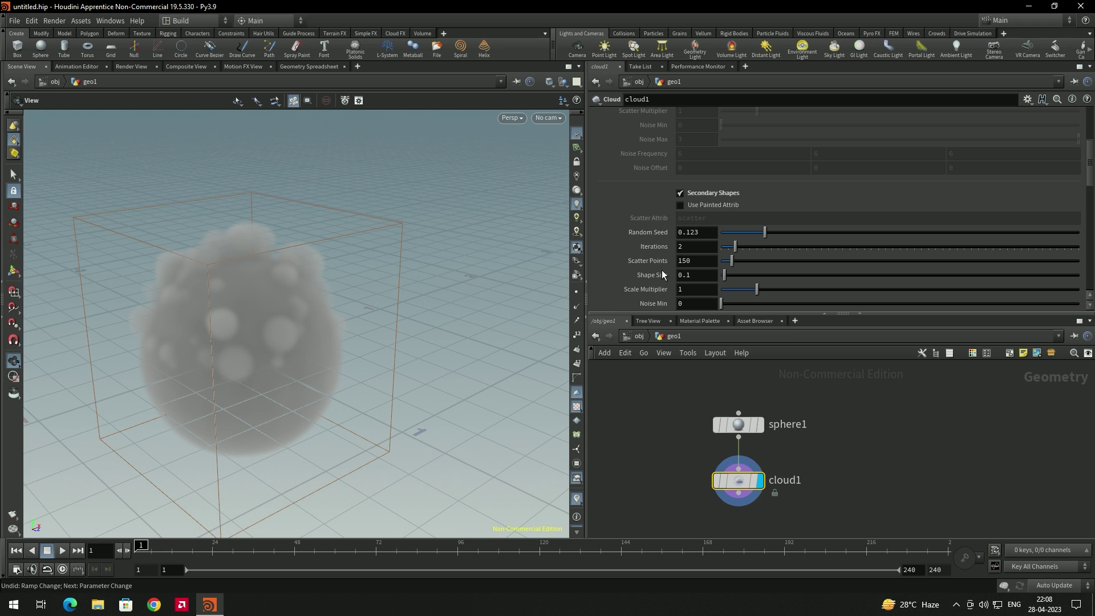
pyautogui.click(728, 276)
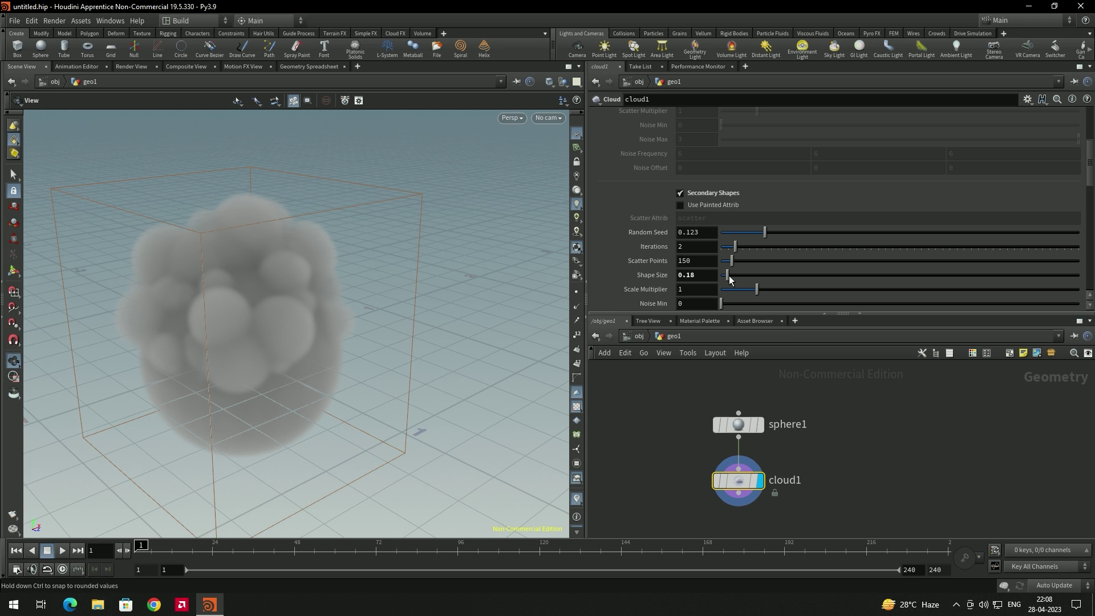
pyautogui.moveTo(734, 279); pyautogui.dragTo(739, 278)
pyautogui.moveTo(531, 313); pyautogui.dragTo(399, 305)
pyautogui.moveTo(467, 286); pyautogui.dragTo(445, 294)
pyautogui.moveTo(696, 275); pyautogui.dragTo(615, 276)
pyautogui.write('0.1')
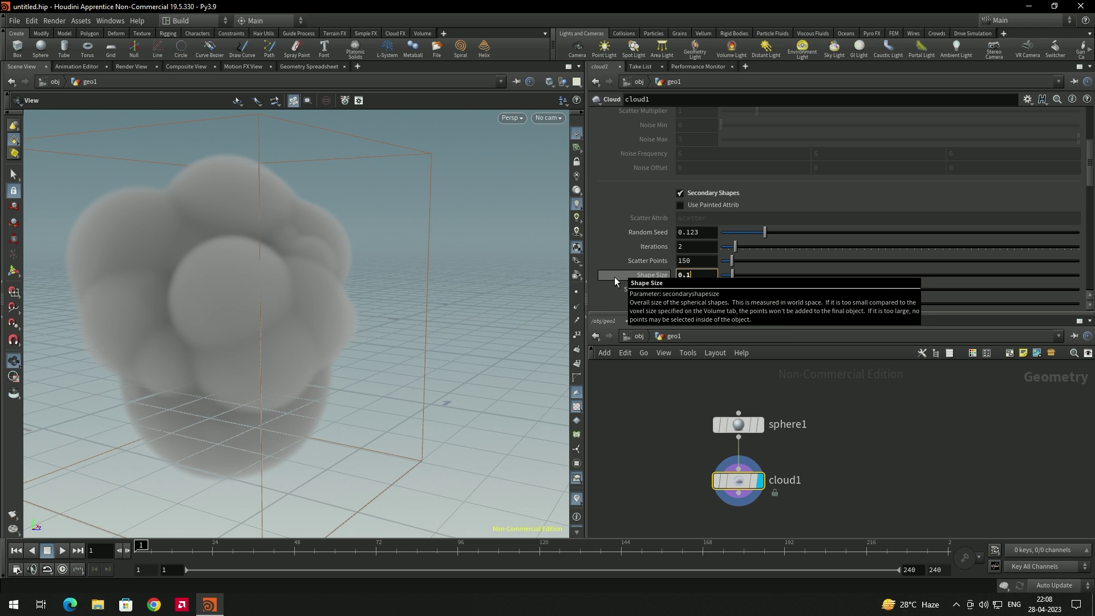
pyautogui.press('Return')
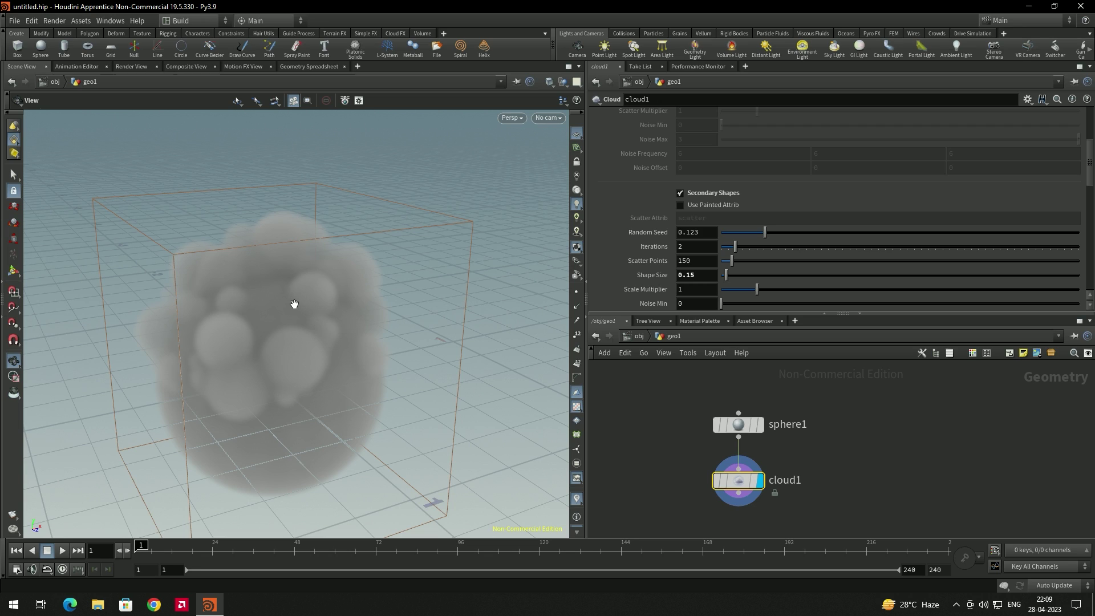
# - Add a Cloud Noise node fed by the sphere's Cloud node and display its result
pyautogui.moveTo(868, 496); pyautogui.dragTo(856, 440, button='middle')
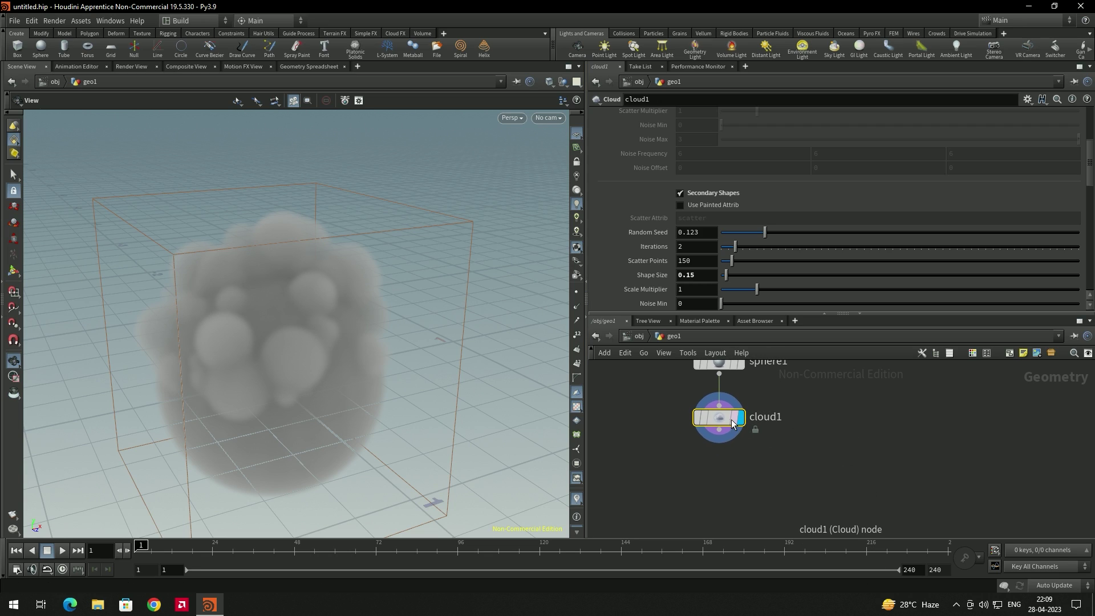
pyautogui.press('Tab')
pyautogui.write('clou')
pyautogui.press('Down')
pyautogui.press('Down')
pyautogui.press('Return')
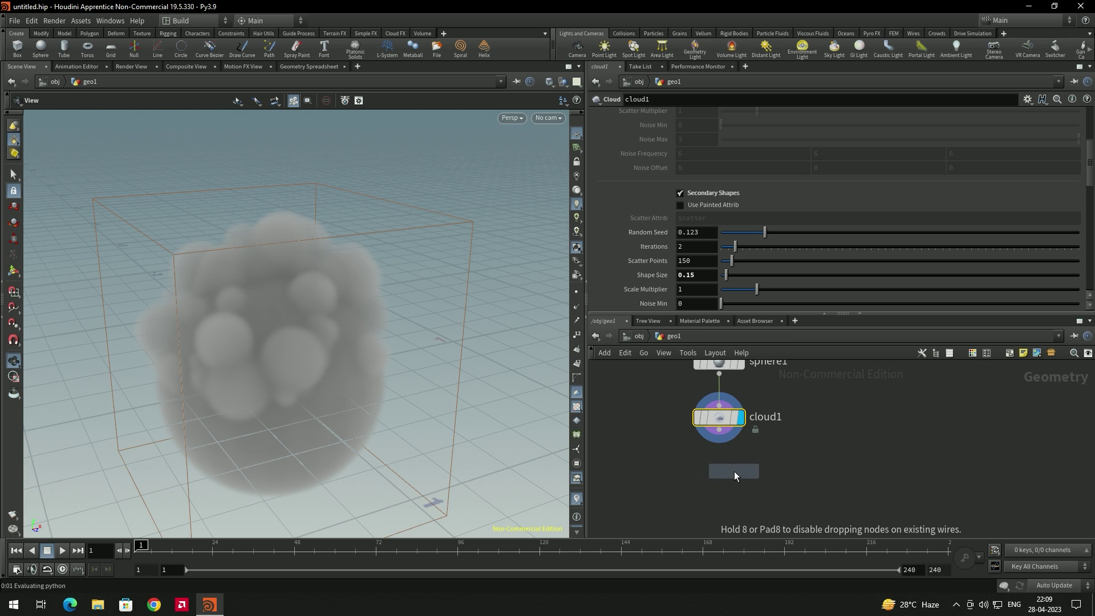
pyautogui.click(724, 470)
pyautogui.click(741, 472)
pyautogui.moveTo(344, 354)
pyautogui.mouseDown()
pyautogui.moveTo(416, 316)
pyautogui.moveTo(384, 313)
pyautogui.moveTo(344, 354)
pyautogui.moveTo(313, 358)
pyautogui.moveTo(332, 340)
pyautogui.mouseUp()
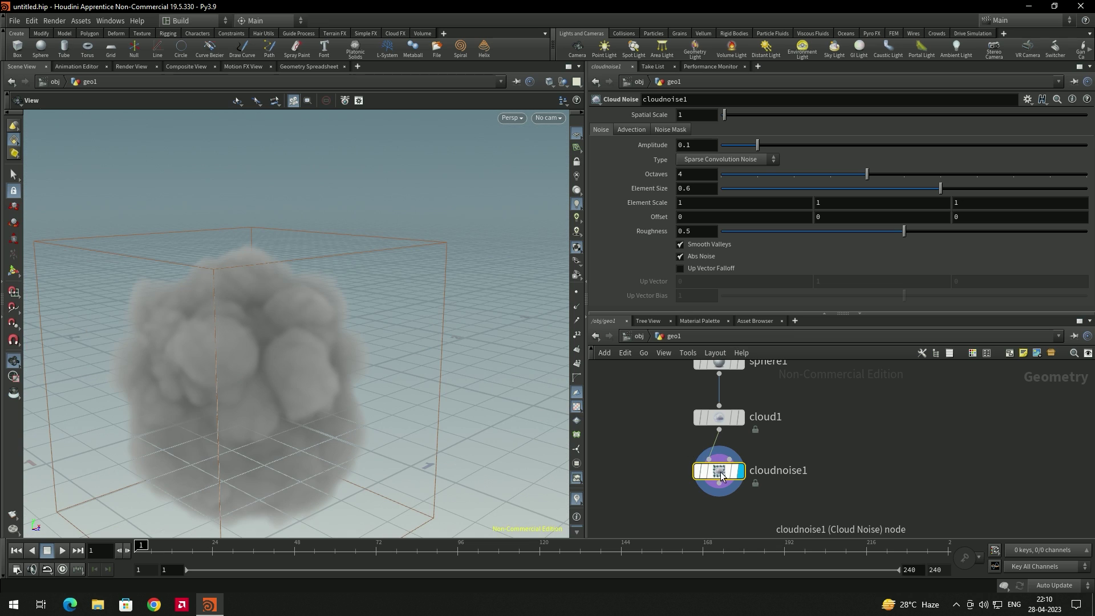
# - Raise the Cloud Noise amplitude to 0.374 and inspect the cloud from several sides
pyautogui.moveTo(752, 146); pyautogui.dragTo(858, 143)
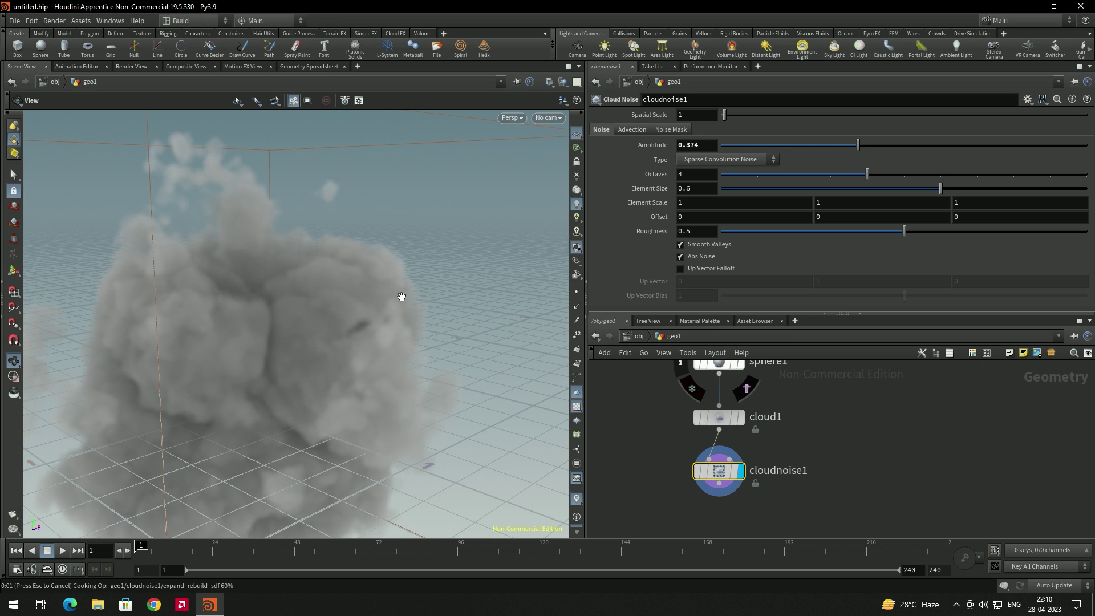
pyautogui.scroll(-3, 411, 319)
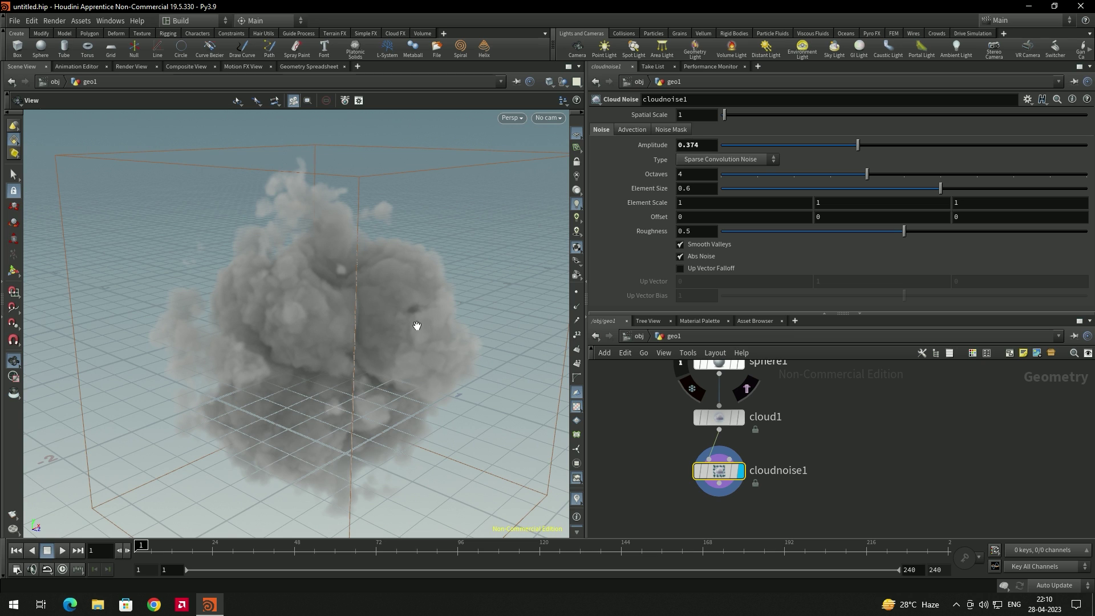
pyautogui.moveTo(428, 319); pyautogui.dragTo(381, 279)
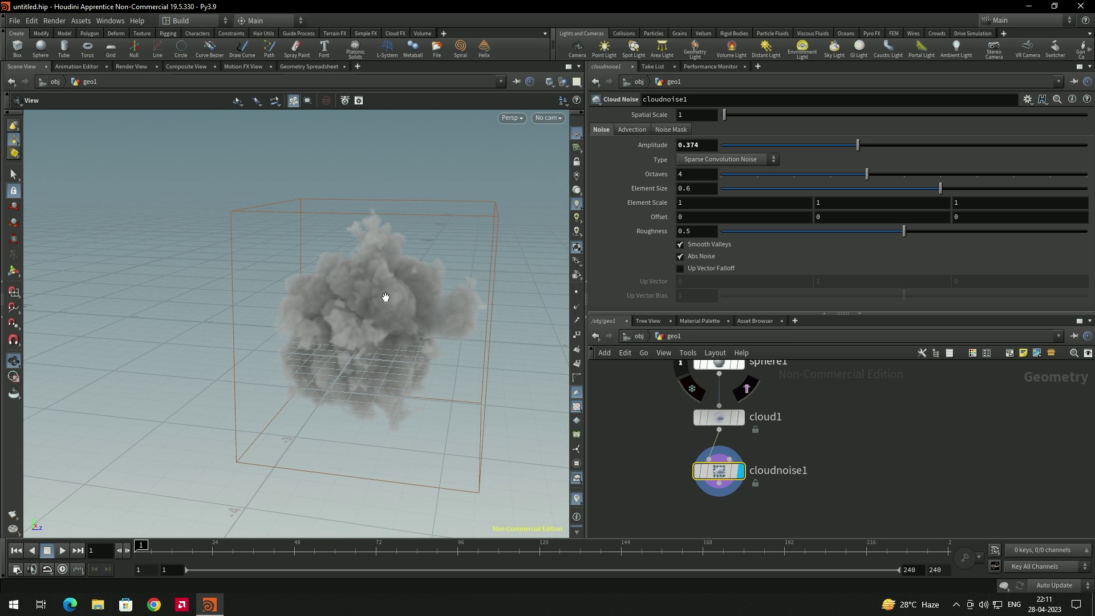
pyautogui.moveTo(374, 316); pyautogui.dragTo(379, 313)
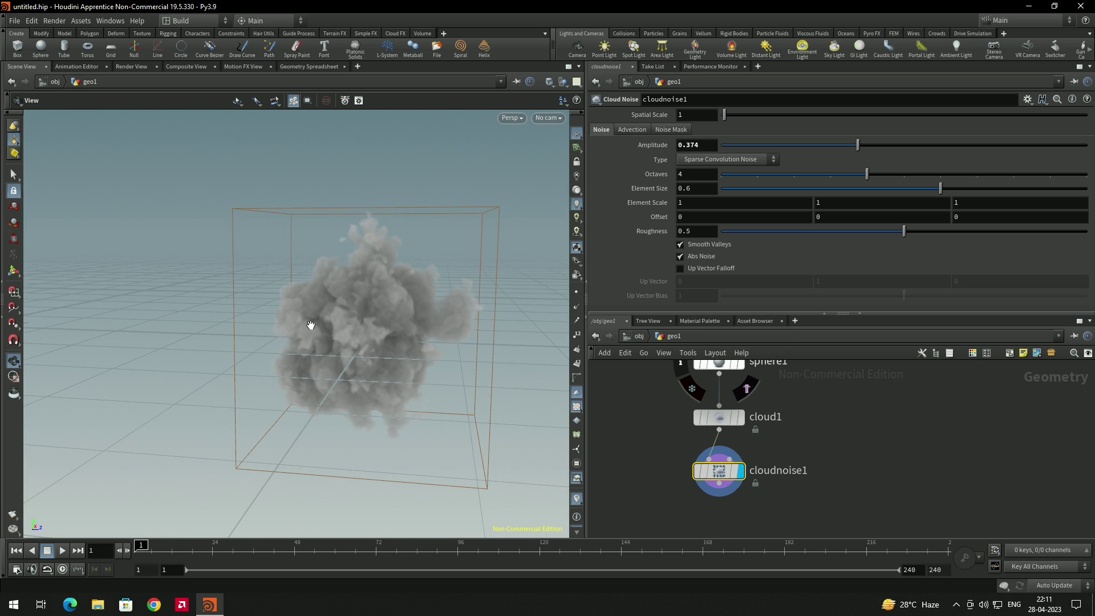
# - Stretch the source sphere by setting its X radius to 1 and inspect the elongated cloud
pyautogui.moveTo(625, 398); pyautogui.dragTo(630, 447, button='middle')
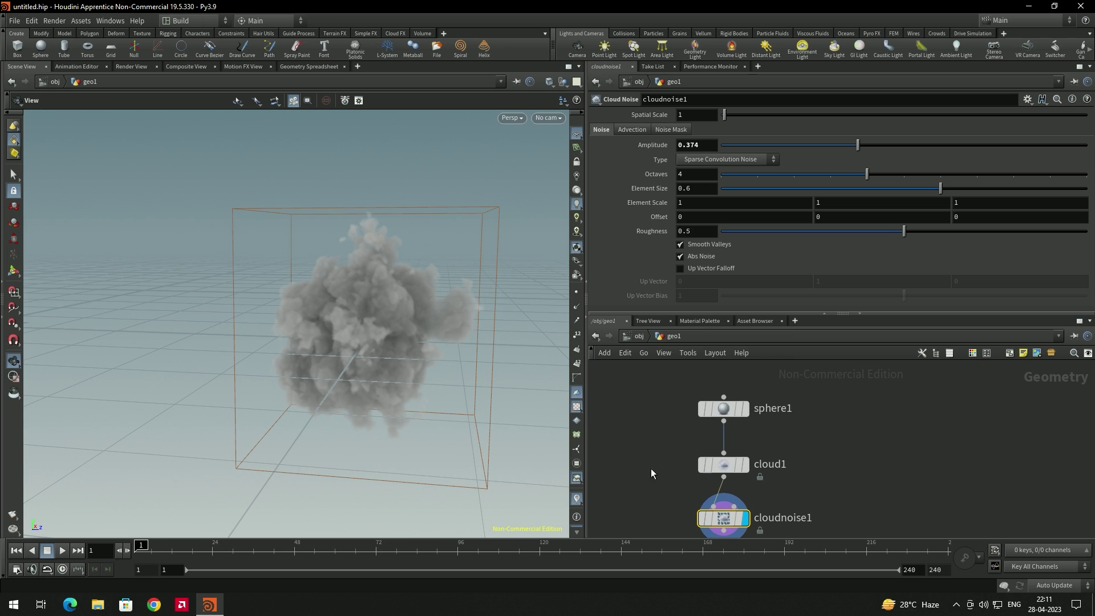
pyautogui.click(723, 409)
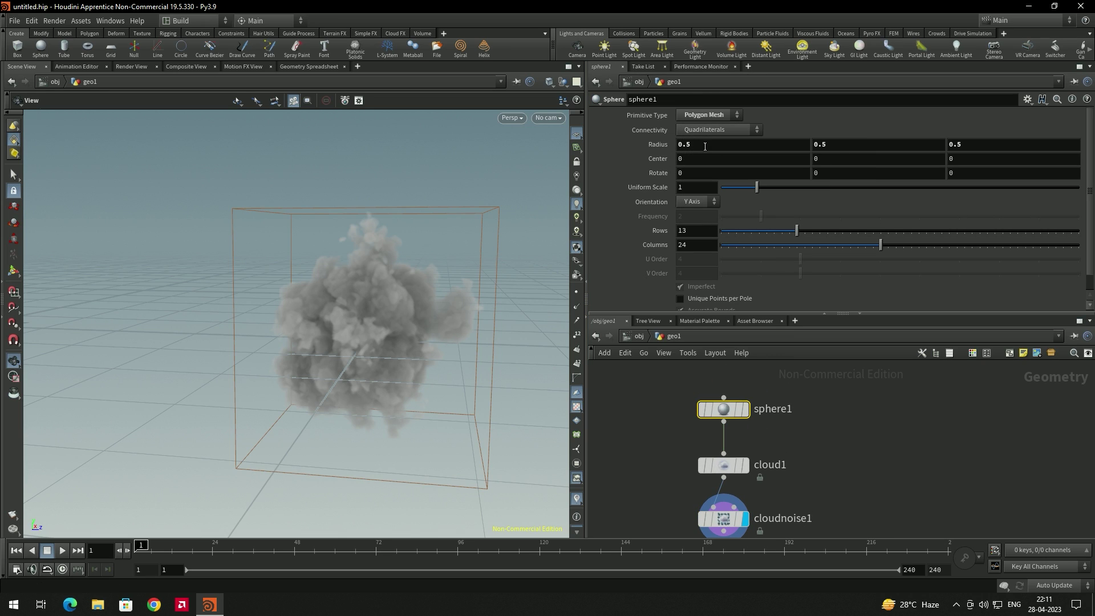
pyautogui.moveTo(670, 145); pyautogui.dragTo(670, 152)
pyautogui.write('1')
pyautogui.press('Return')
pyautogui.moveTo(188, 308); pyautogui.dragTo(317, 342)
pyautogui.moveTo(329, 379); pyautogui.dragTo(428, 379)
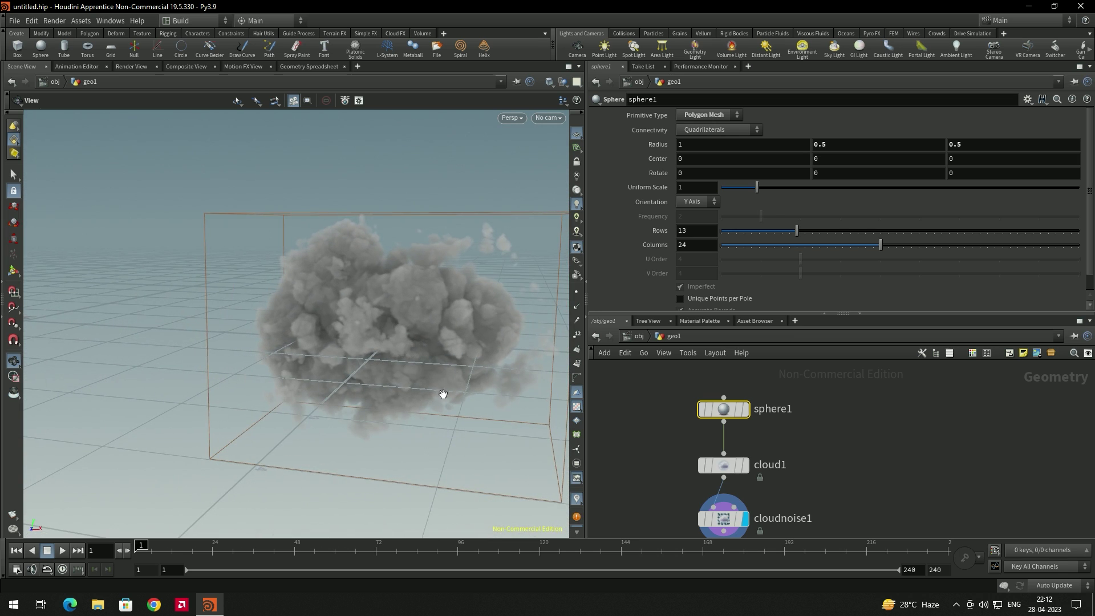
# - Lower the Cloud Noise element size to 0.298 for finer detail and view the cloud around
pyautogui.click(724, 518)
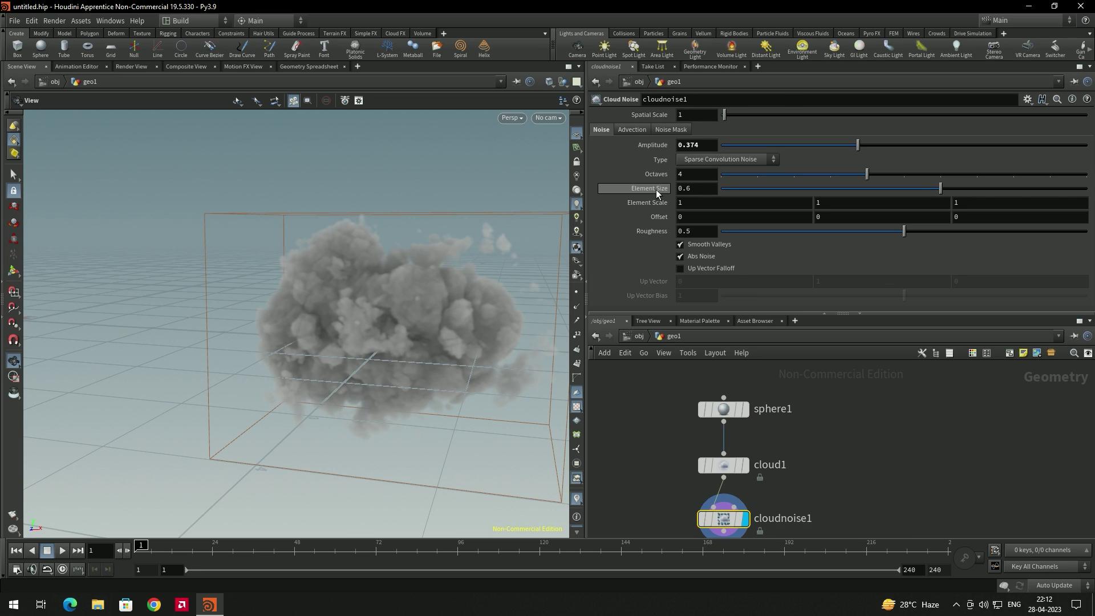
pyautogui.click(830, 188)
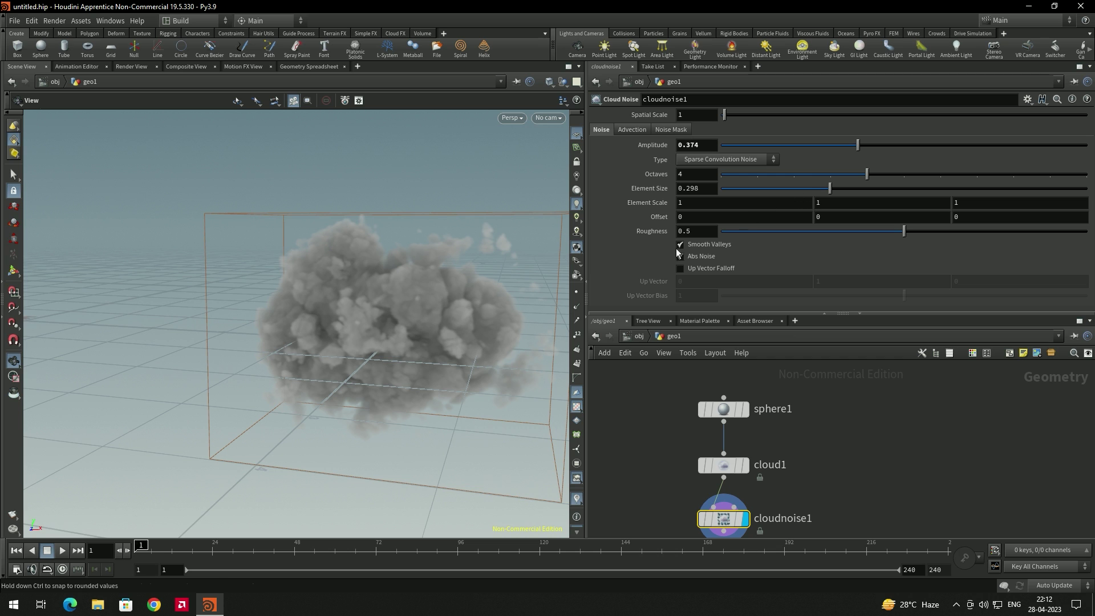
pyautogui.moveTo(404, 335); pyautogui.dragTo(313, 362)
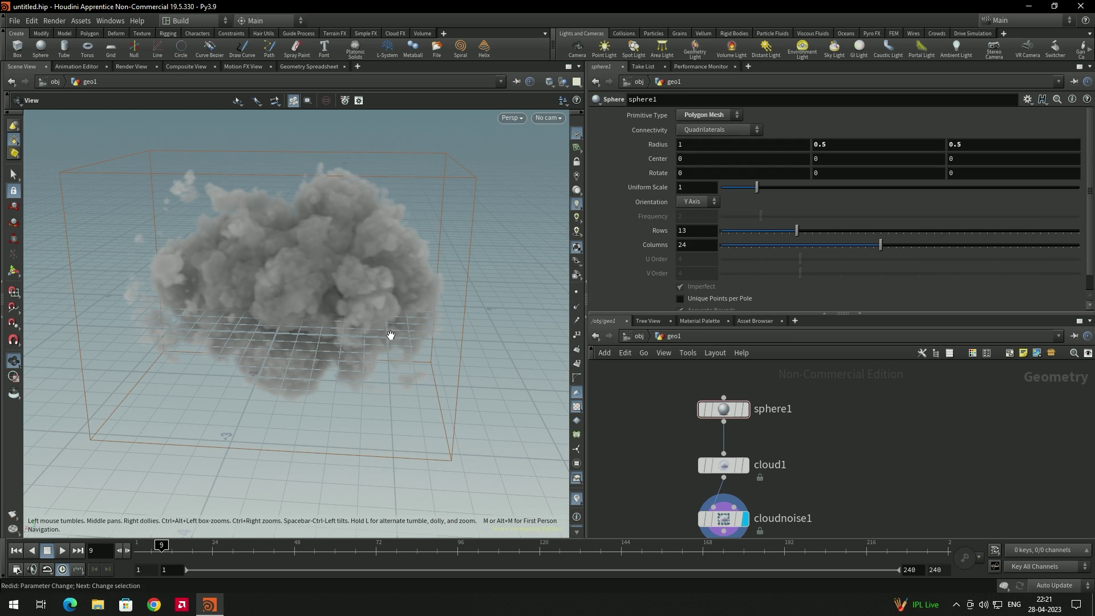
# - Add a Box node beside the sphere's node chain and display it
pyautogui.moveTo(869, 454); pyautogui.dragTo(761, 430, button='middle')
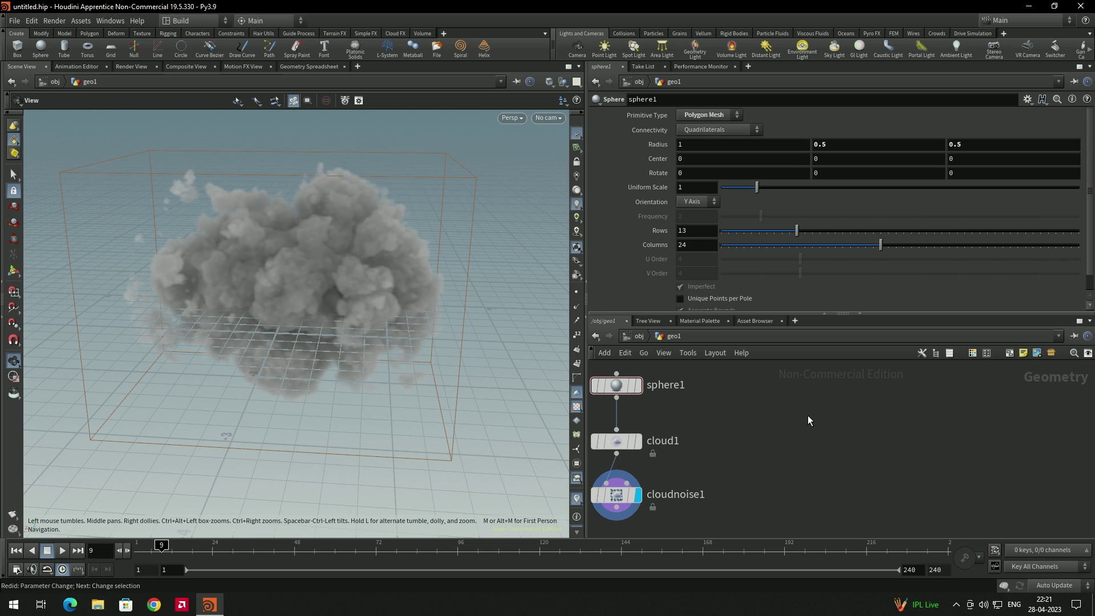
pyautogui.moveTo(809, 392); pyautogui.dragTo(808, 425, button='middle')
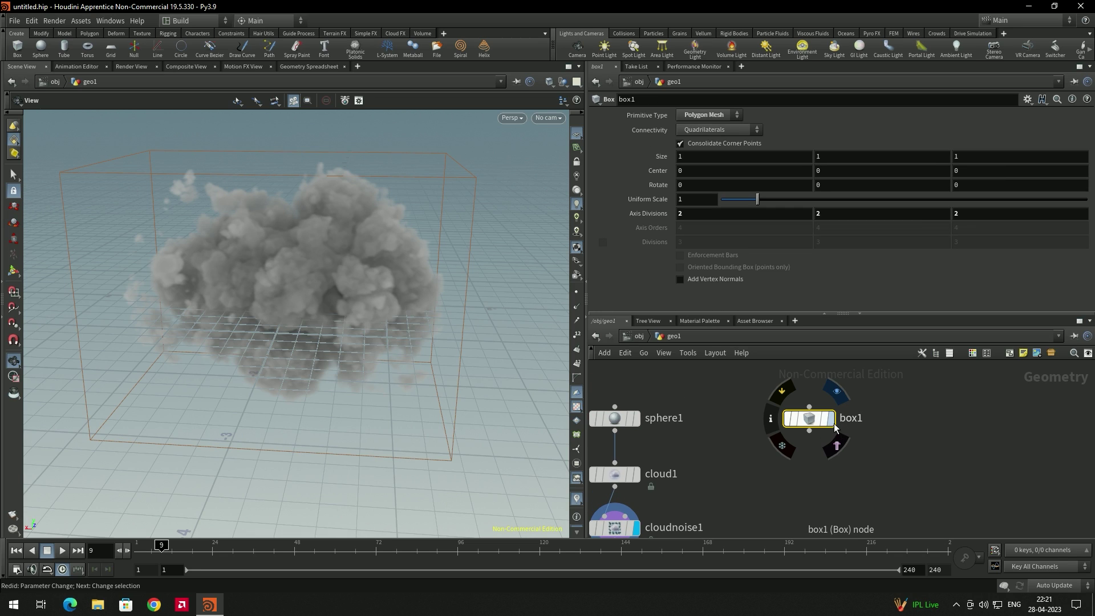
pyautogui.click(832, 420)
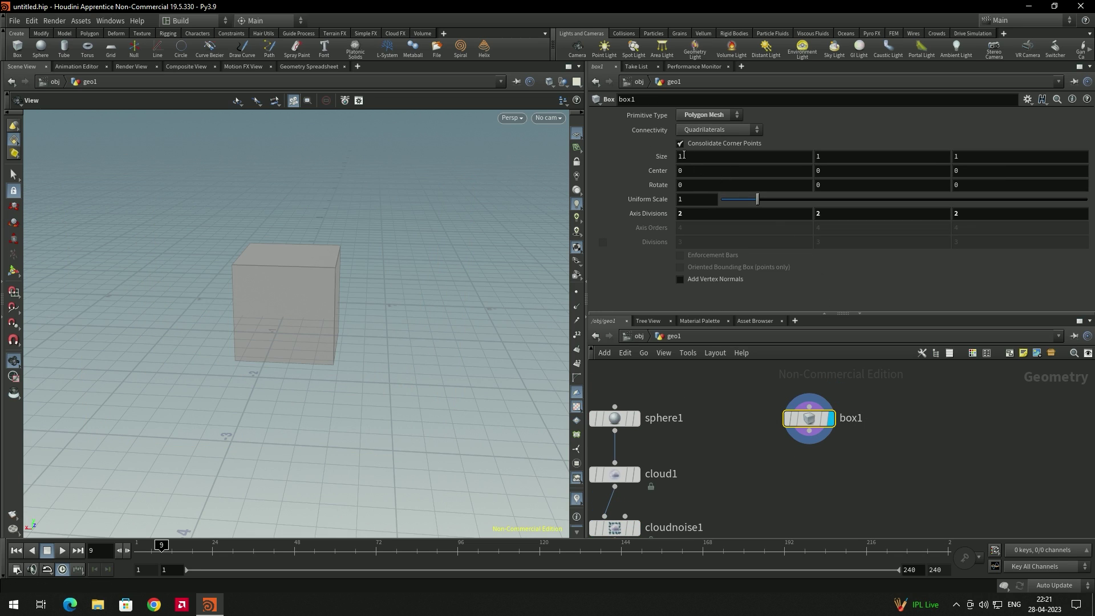
# - Reshape the box into a wide, flat slab with an X size of 3.8, more depth and less height
pyautogui.moveTo(737, 162); pyautogui.dragTo(854, 113, button='middle')
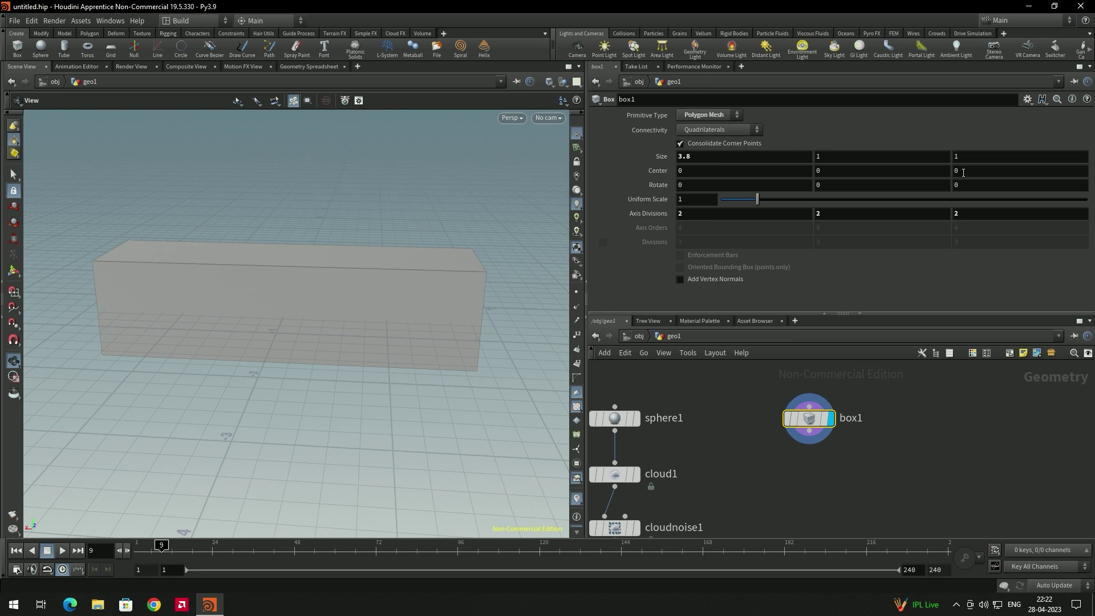
pyautogui.moveTo(964, 157); pyautogui.dragTo(989, 155, button='middle')
pyautogui.moveTo(838, 163)
pyautogui.mouseDown(button='middle')
pyautogui.moveTo(859, 159)
pyautogui.moveTo(831, 156)
pyautogui.mouseUp(button='middle')
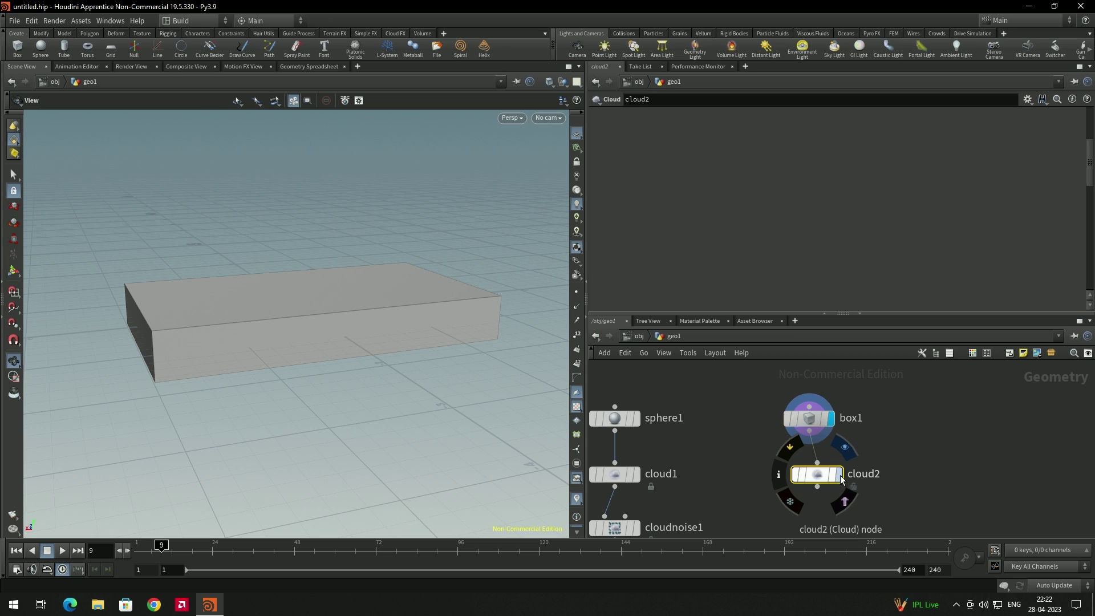
# - Add a second Cloud node fed by the box and display its volume
pyautogui.click(838, 474)
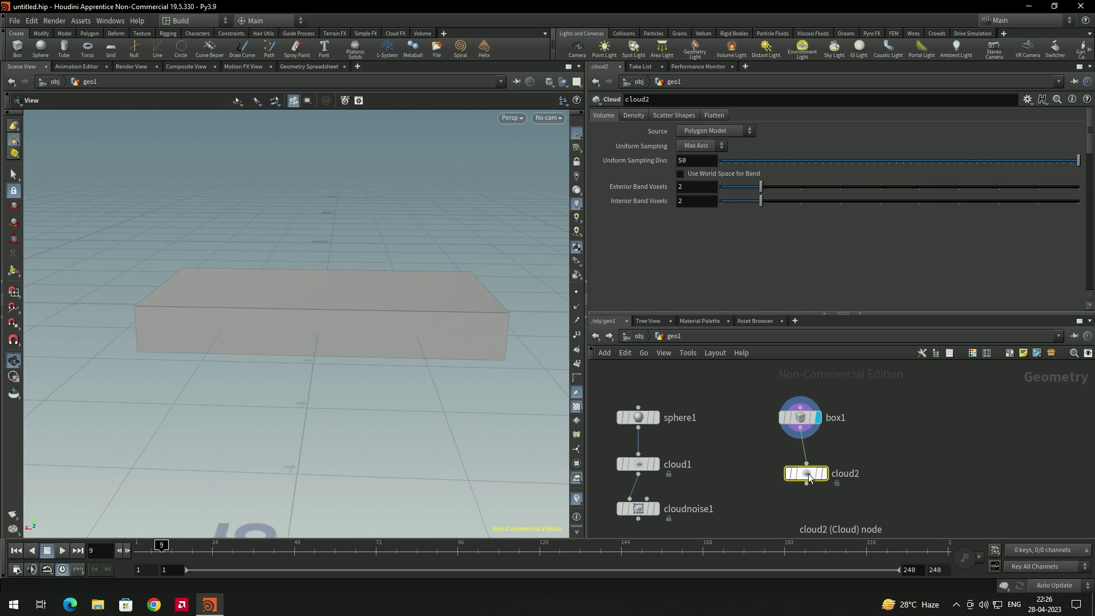
pyautogui.click(830, 480)
pyautogui.moveTo(317, 374); pyautogui.dragTo(399, 316)
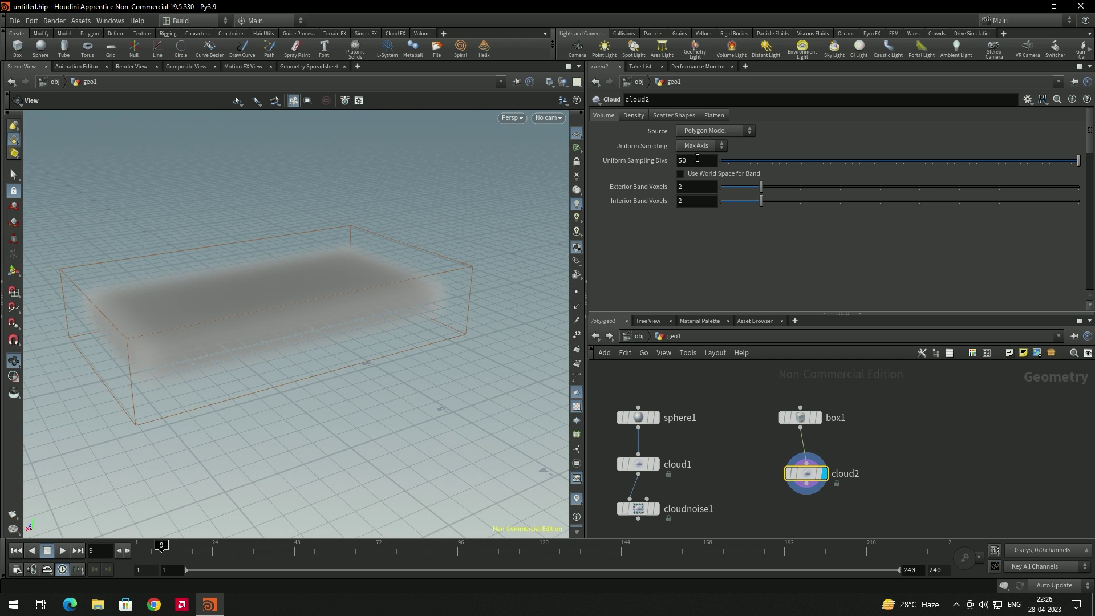
# - Raise the second Cloud node's uniform sampling divisions to 300
pyautogui.moveTo(695, 161); pyautogui.dragTo(648, 166)
pyautogui.write('3')
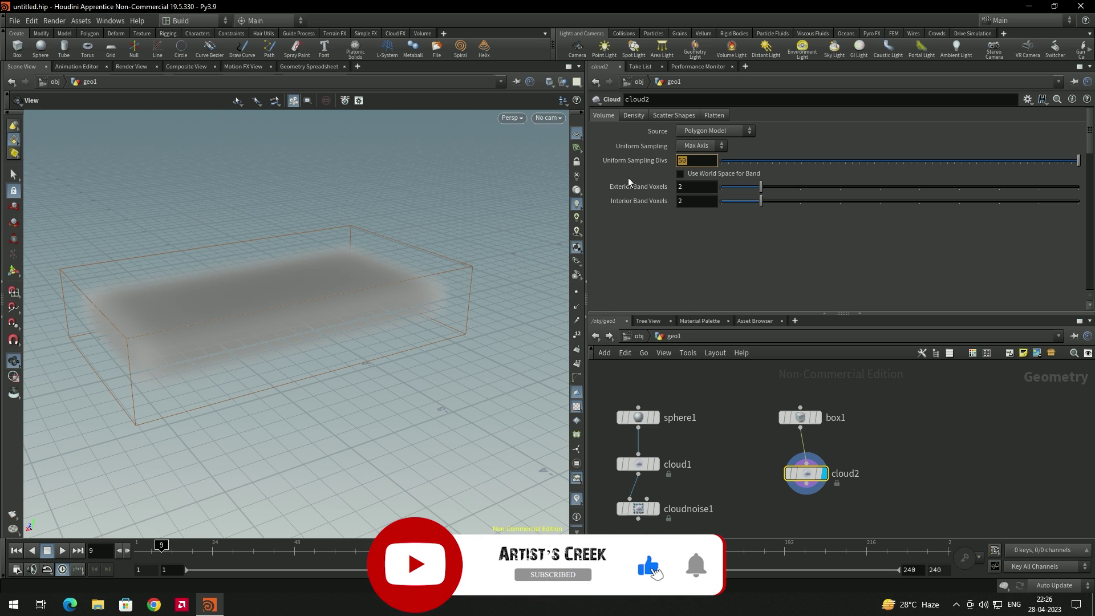
pyautogui.write('00')
pyautogui.press('Return')
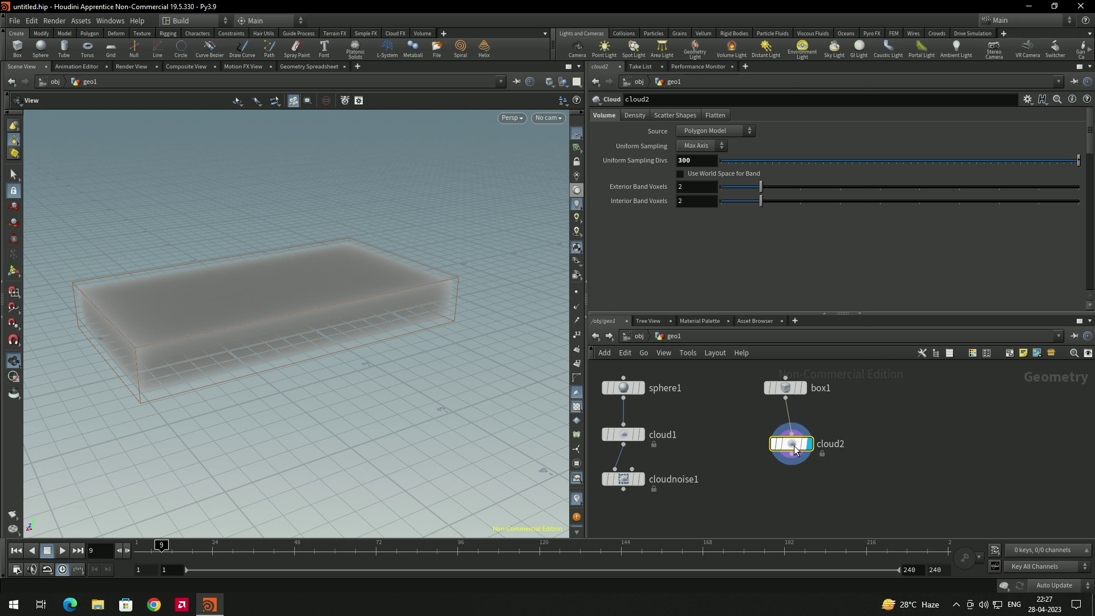
# - Add a Cloud Noise node fed by the box's Cloud node and display its result
pyautogui.press('Tab')
pyautogui.write('clo')
pyautogui.press('Down')
pyautogui.press('Down')
pyautogui.press('Return')
pyautogui.click(792, 497)
pyautogui.moveTo(792, 454); pyautogui.dragTo(783, 488)
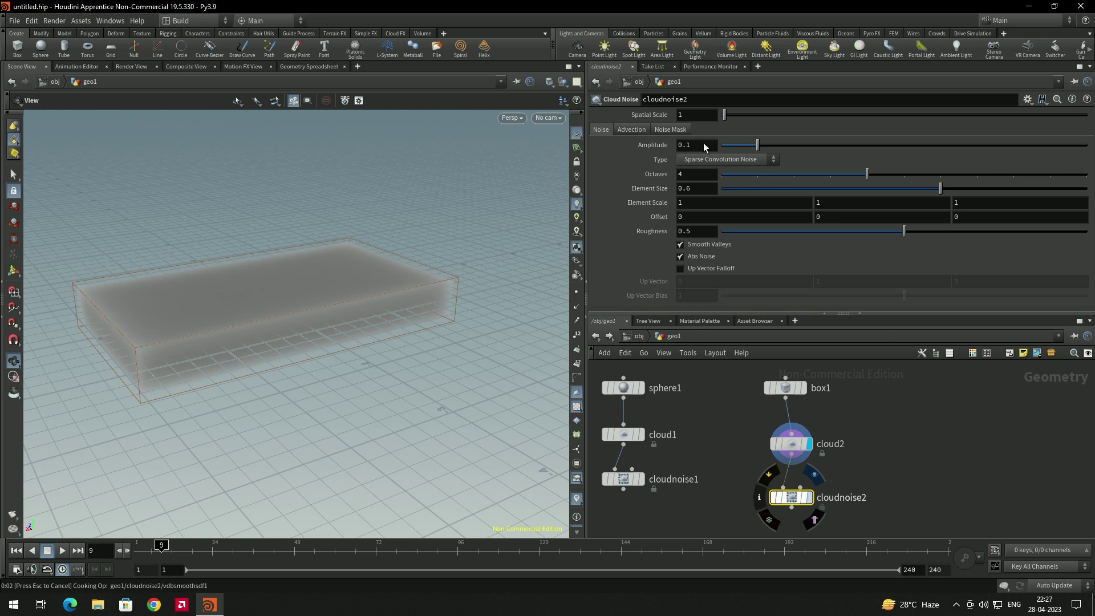
# - Set the new Cloud Noise amplitude to 0.6 and view the cloud from another angle
pyautogui.click(689, 145)
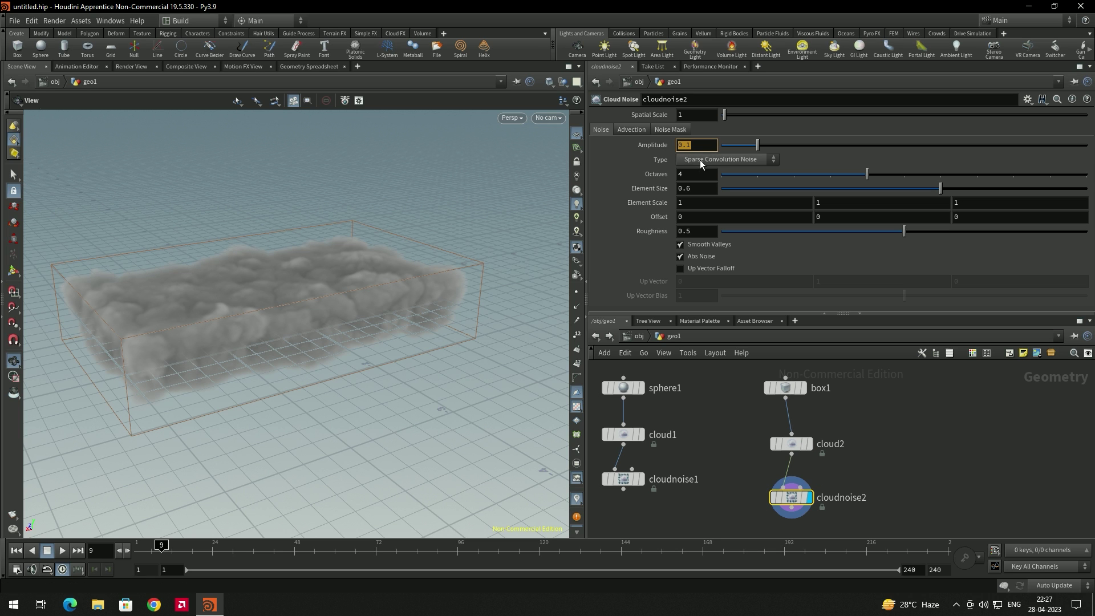
pyautogui.press('Return')
pyautogui.moveTo(411, 320); pyautogui.dragTo(314, 293)
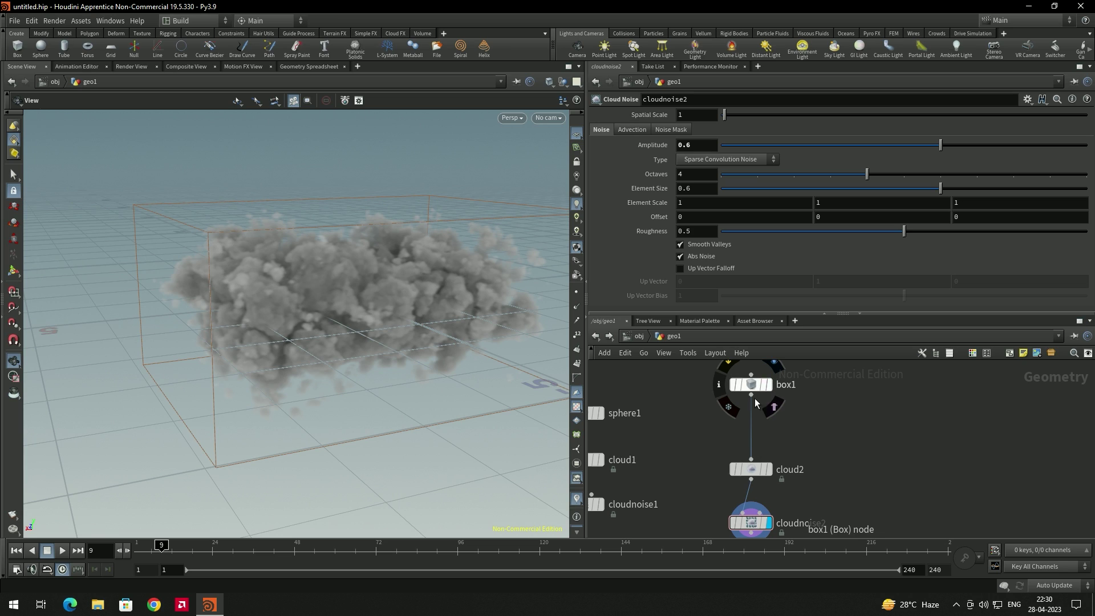
# - Add a VDB from Polygons node on a separate branch from the box and display it
pyautogui.click(752, 395)
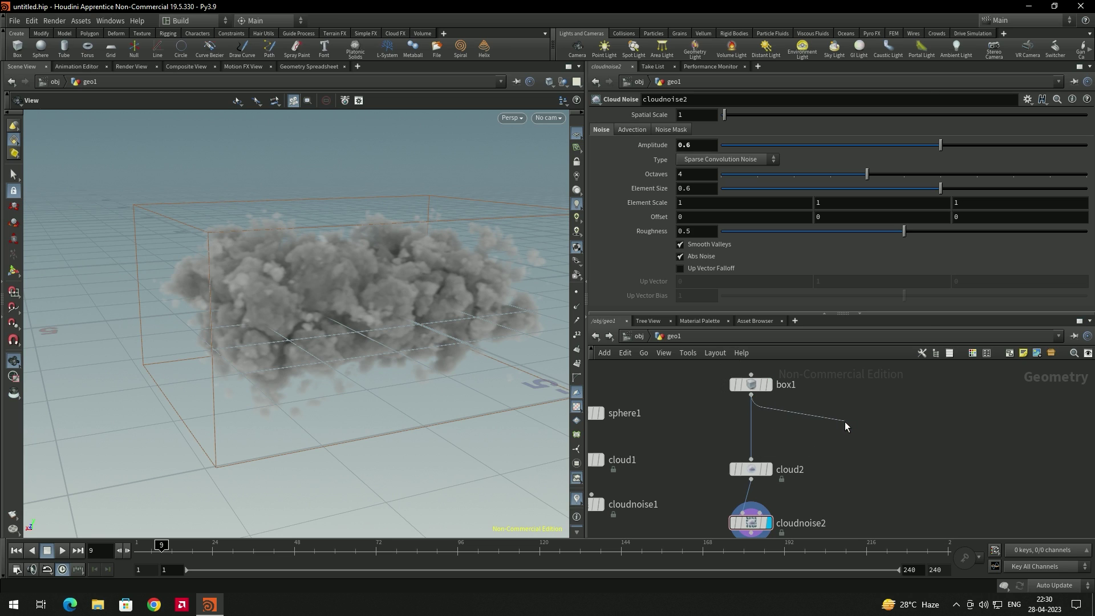
pyautogui.press('Tab')
pyautogui.write('vdbfro')
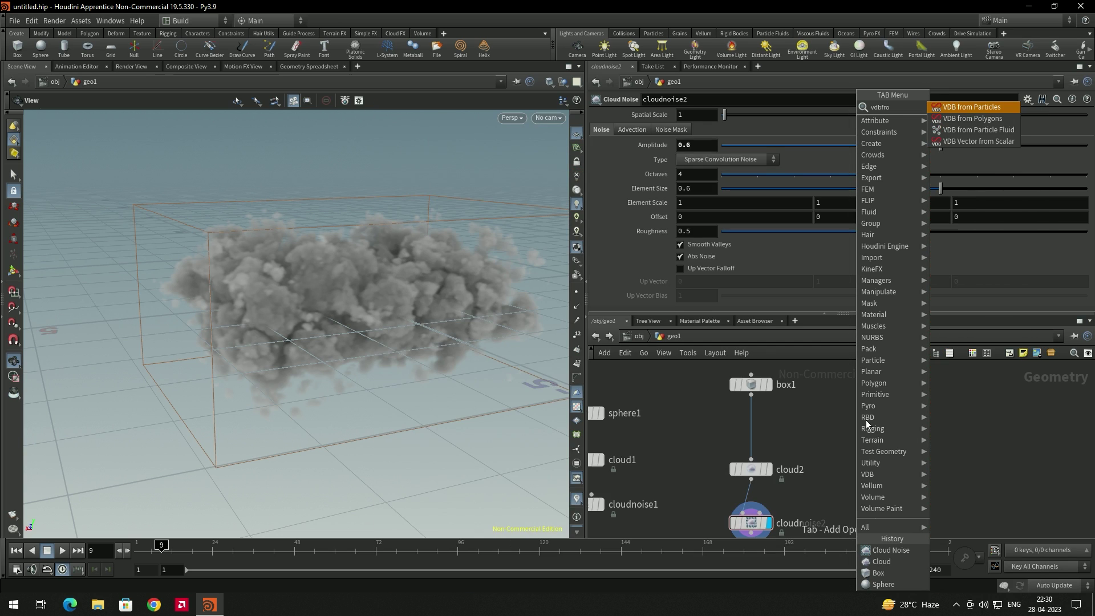
pyautogui.press('Return')
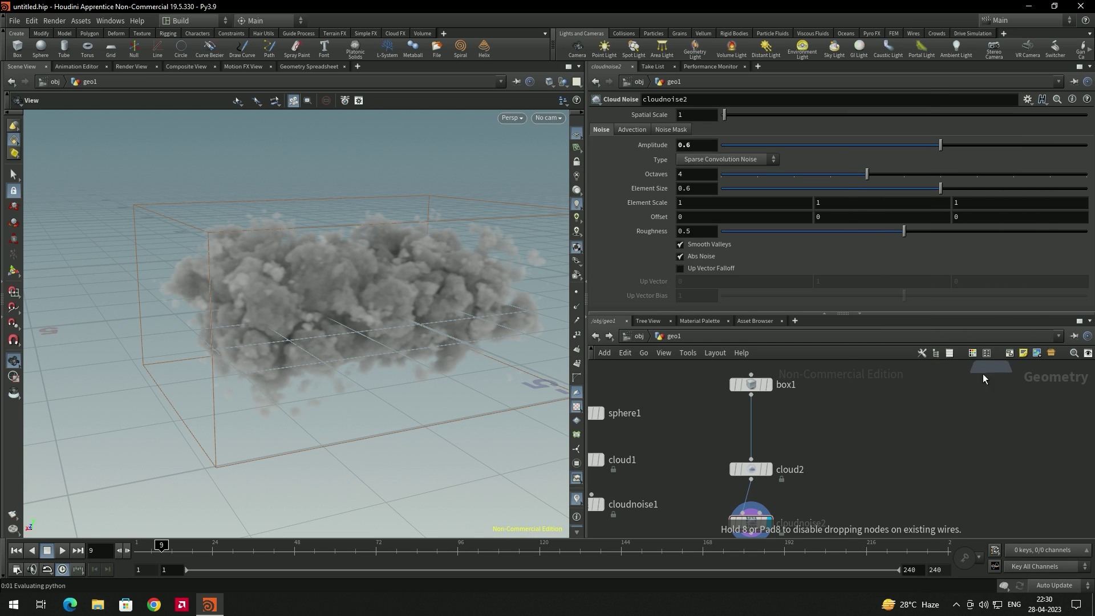
pyautogui.click(850, 437)
pyautogui.moveTo(751, 394); pyautogui.dragTo(845, 425)
pyautogui.click(869, 435)
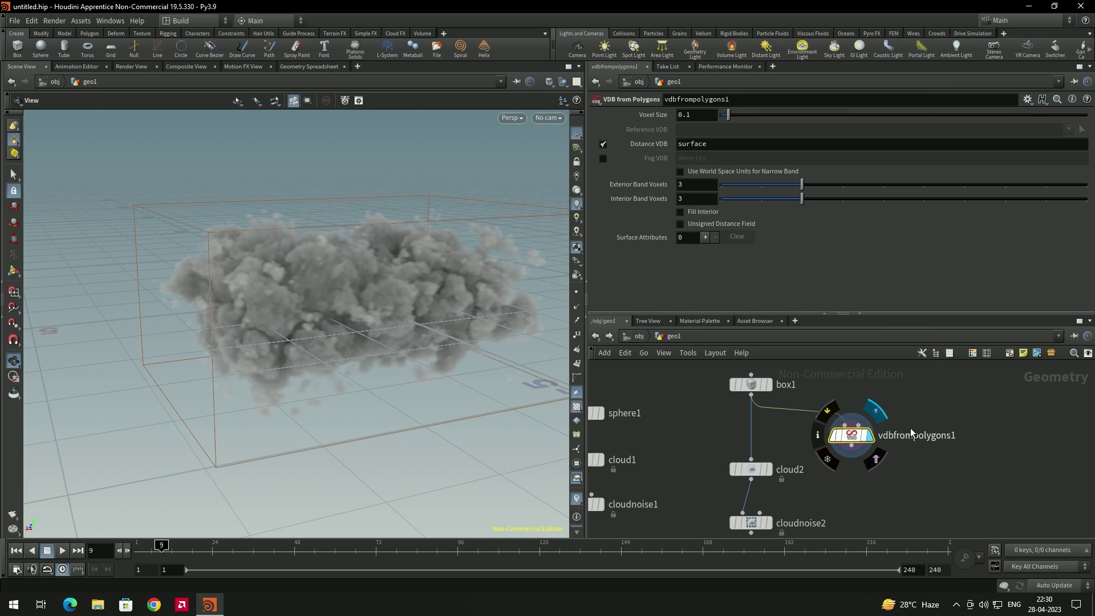
pyautogui.click(832, 435)
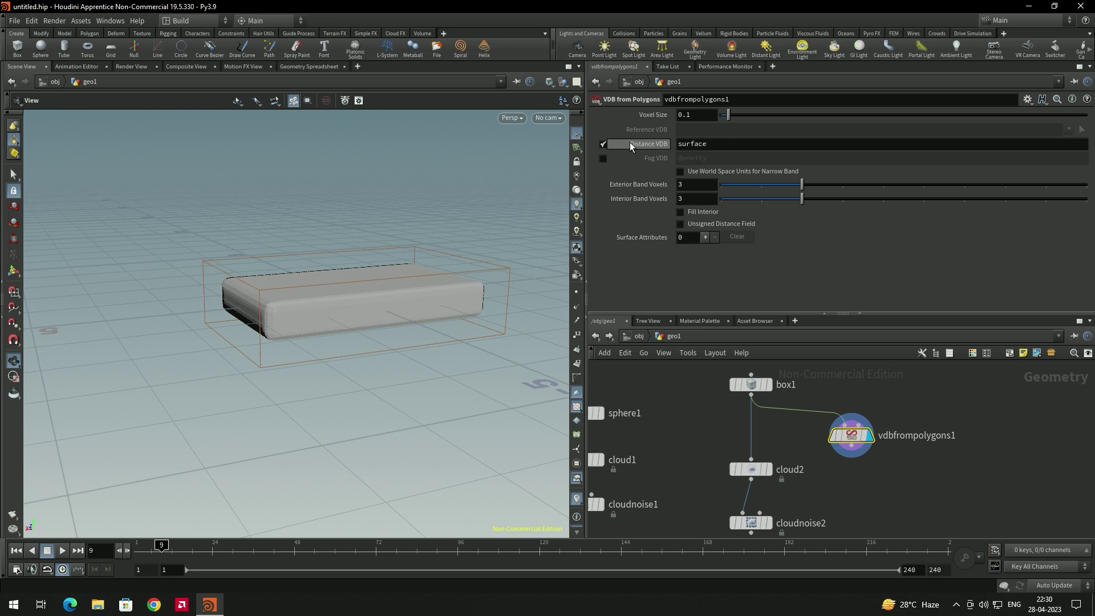
# - Switch the VDB from Polygons output from distance to a density fog VDB and set its voxel size to 0.01
pyautogui.click(603, 145)
pyautogui.click(603, 158)
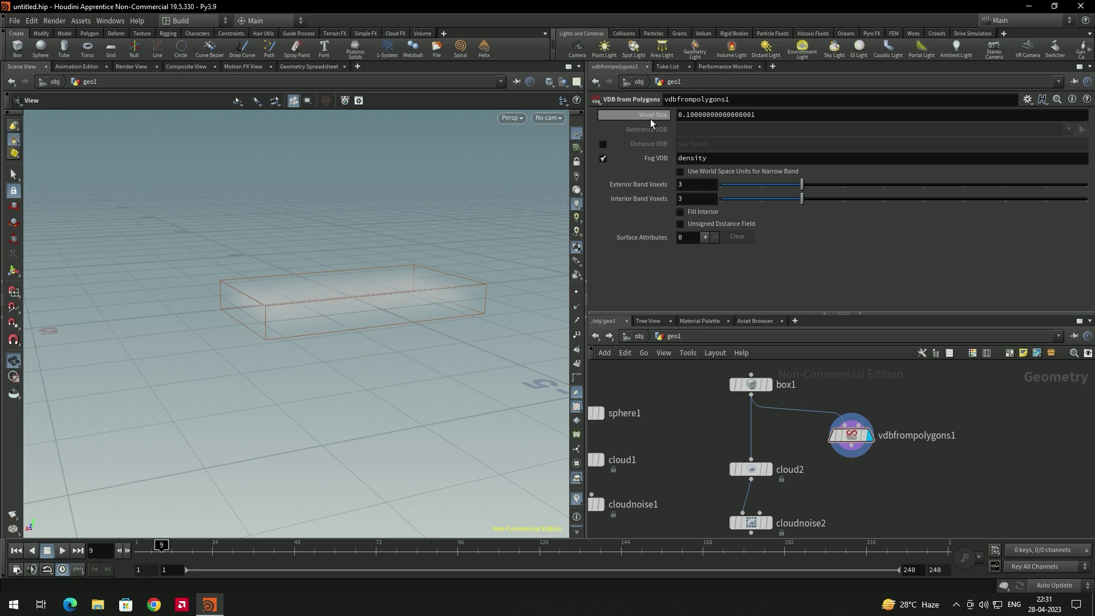
pyautogui.moveTo(780, 114); pyautogui.dragTo(663, 118)
pyautogui.write('0.01')
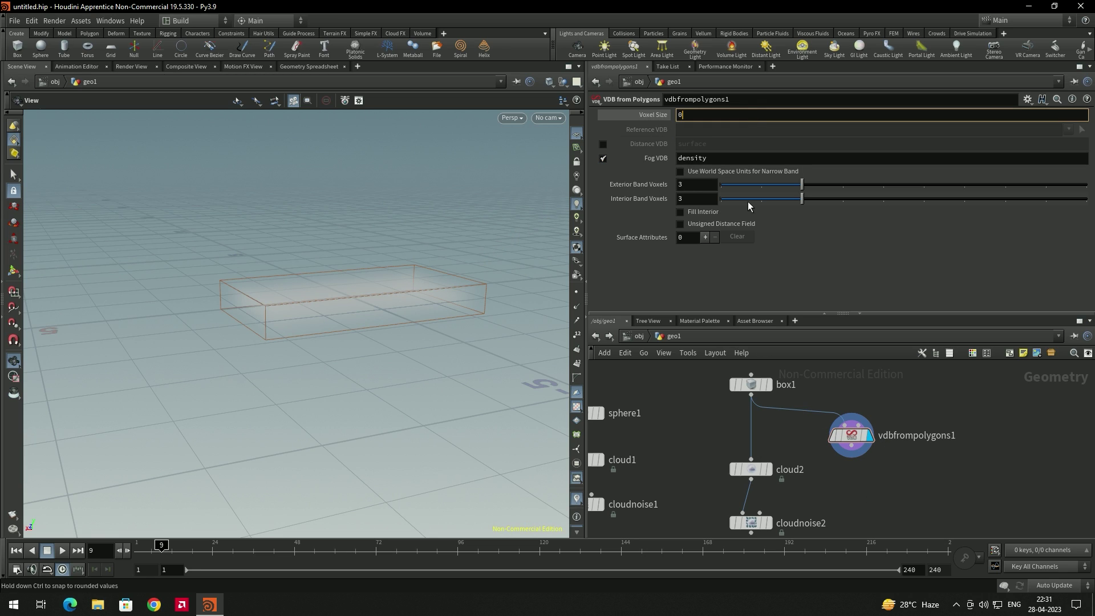
pyautogui.press('Return')
pyautogui.moveTo(538, 370); pyautogui.dragTo(515, 384, button='middle')
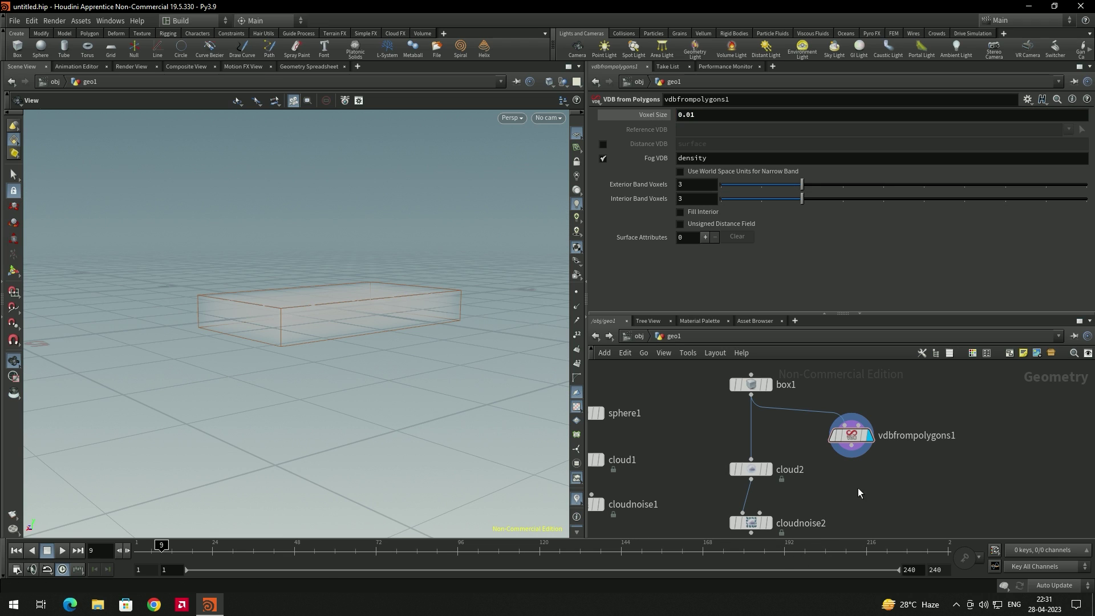
# - Add a Volume Visualization node fed by VDB from Polygons and display it
pyautogui.moveTo(857, 488); pyautogui.dragTo(779, 465, button='middle')
pyautogui.press('Tab')
pyautogui.write('volu')
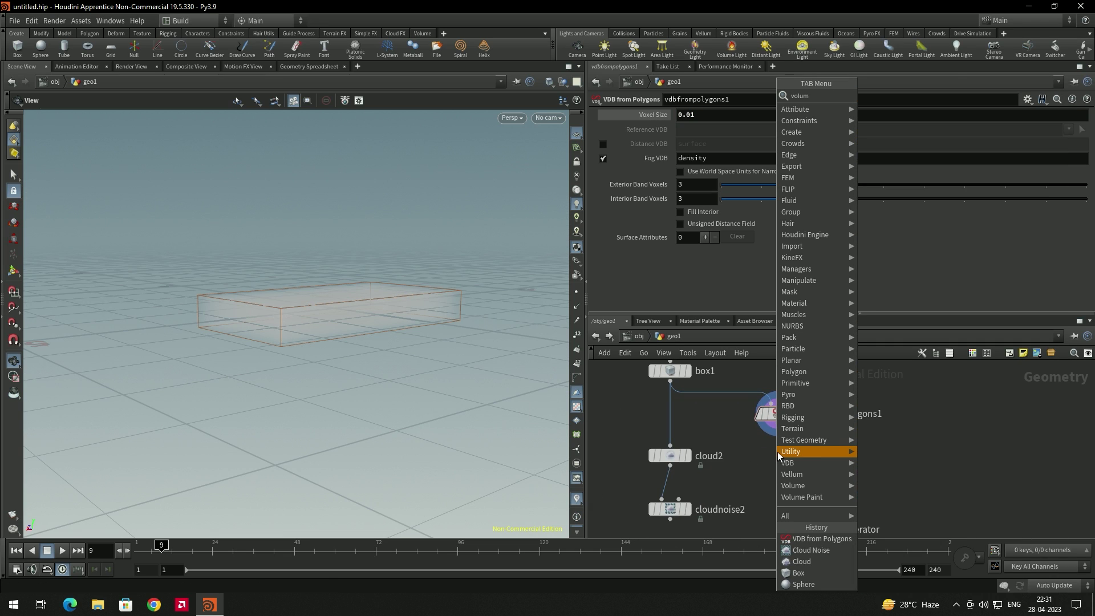
pyautogui.press('Return')
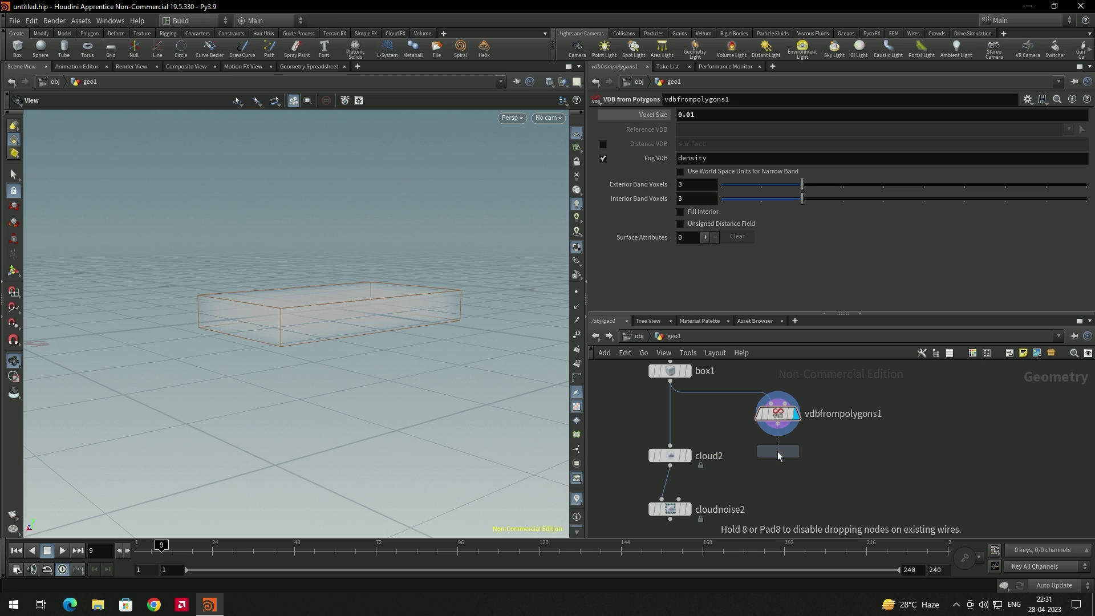
pyautogui.click(798, 485)
pyautogui.moveTo(778, 435); pyautogui.dragTo(803, 485)
pyautogui.click(801, 480)
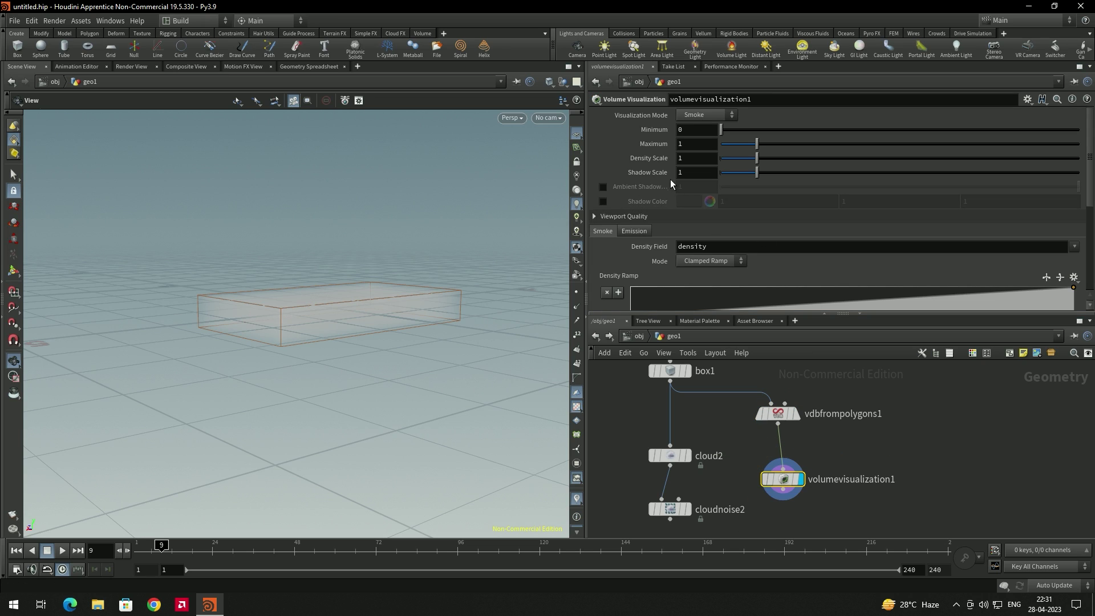
# - Set the Volume Visualization density scale to 10 and view the fog slab around
pyautogui.moveTo(697, 156); pyautogui.dragTo(675, 158)
pyautogui.write('10')
pyautogui.press('Return')
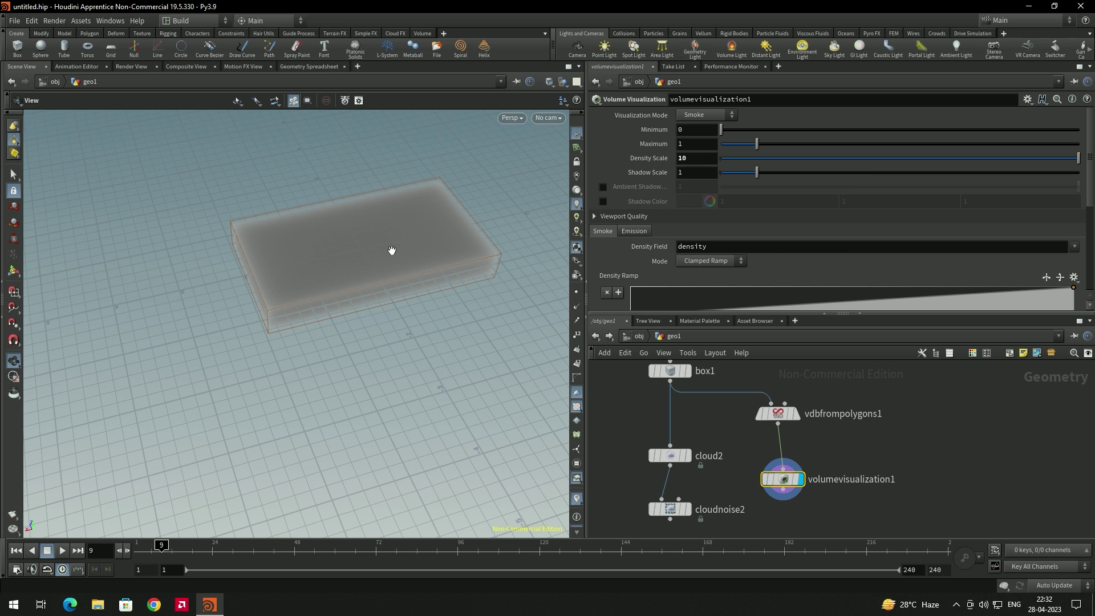
pyautogui.keyDown('alt'); pyautogui.moveTo(399, 269); pyautogui.dragTo(398, 242); pyautogui.keyUp('alt')
# - Add a Volume Noise Fog node fed by the Volume Visualization node and display it
pyautogui.moveTo(848, 455); pyautogui.dragTo(828, 407, button='middle')
pyautogui.press('Tab')
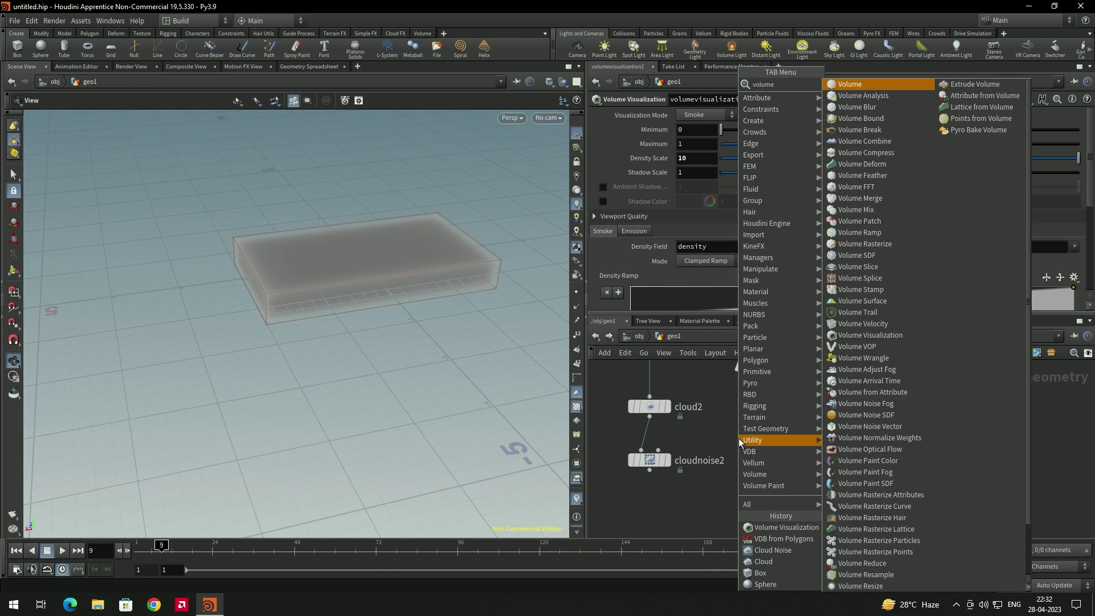
pyautogui.press('Escape')
pyautogui.moveTo(738, 439); pyautogui.dragTo(738, 437)
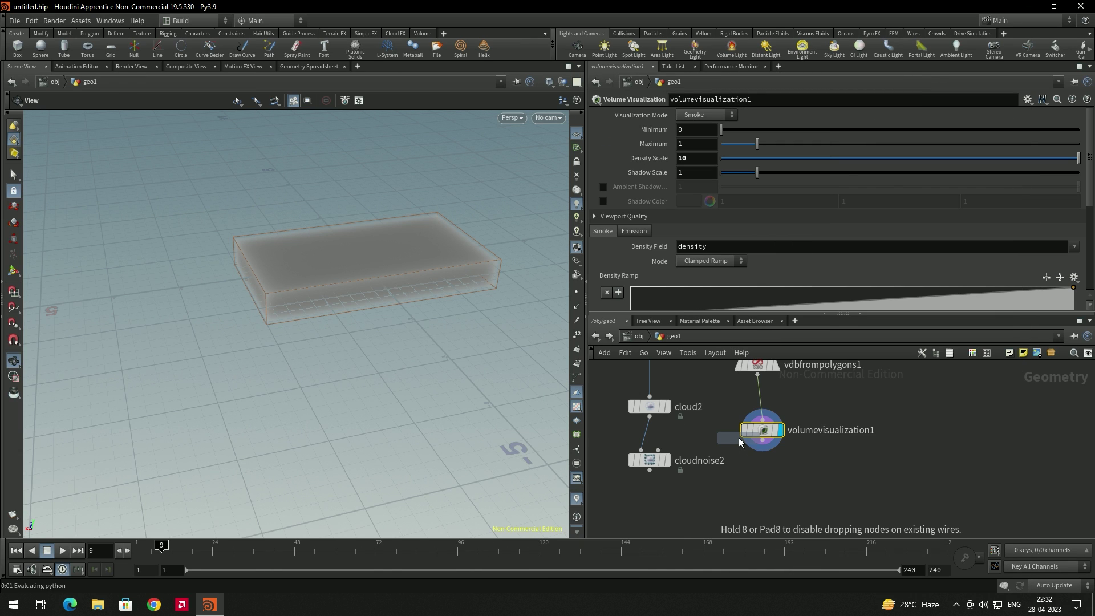
pyautogui.click(774, 480)
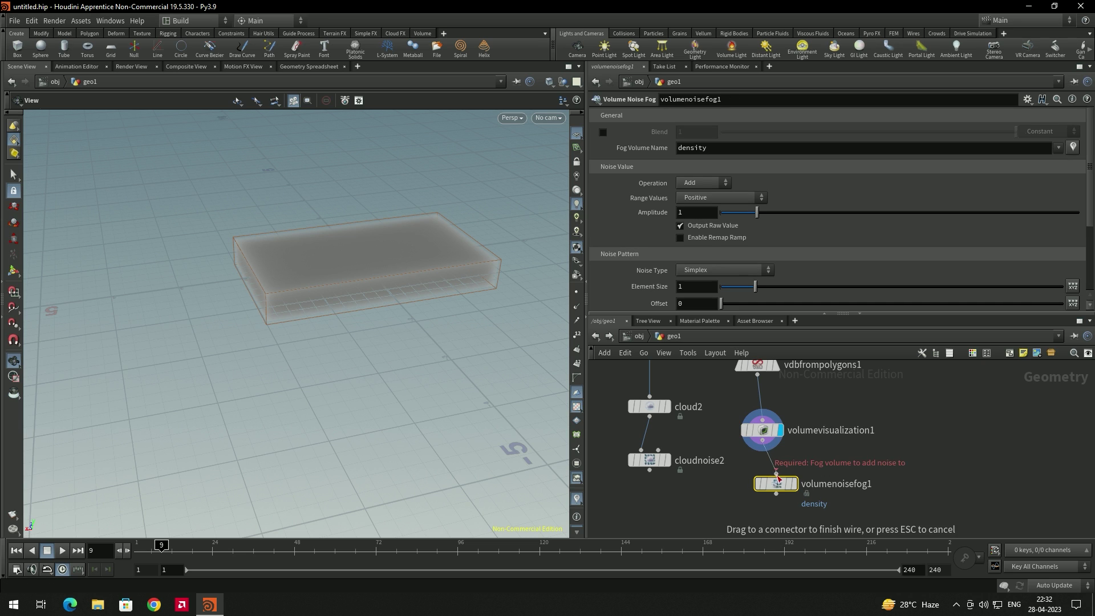
pyautogui.moveTo(421, 286)
pyautogui.mouseDown()
pyautogui.moveTo(416, 259)
pyautogui.moveTo(411, 274)
pyautogui.mouseUp()
pyautogui.moveTo(774, 491)
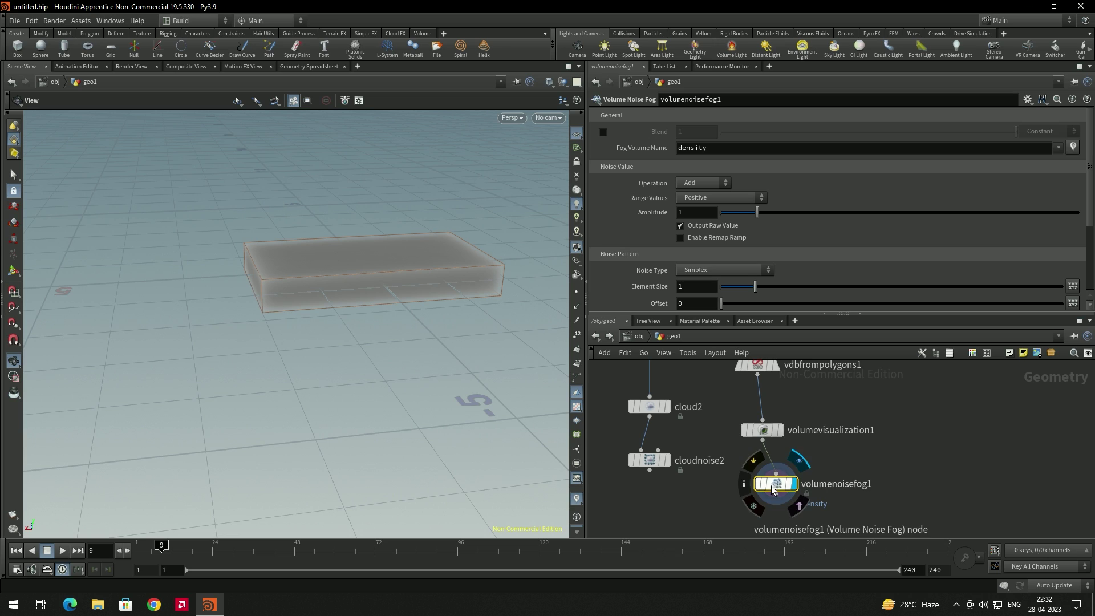
# - Set the Volume Noise Fog operation to Multiply and raise its amplitude to 2.31
pyautogui.click(697, 183)
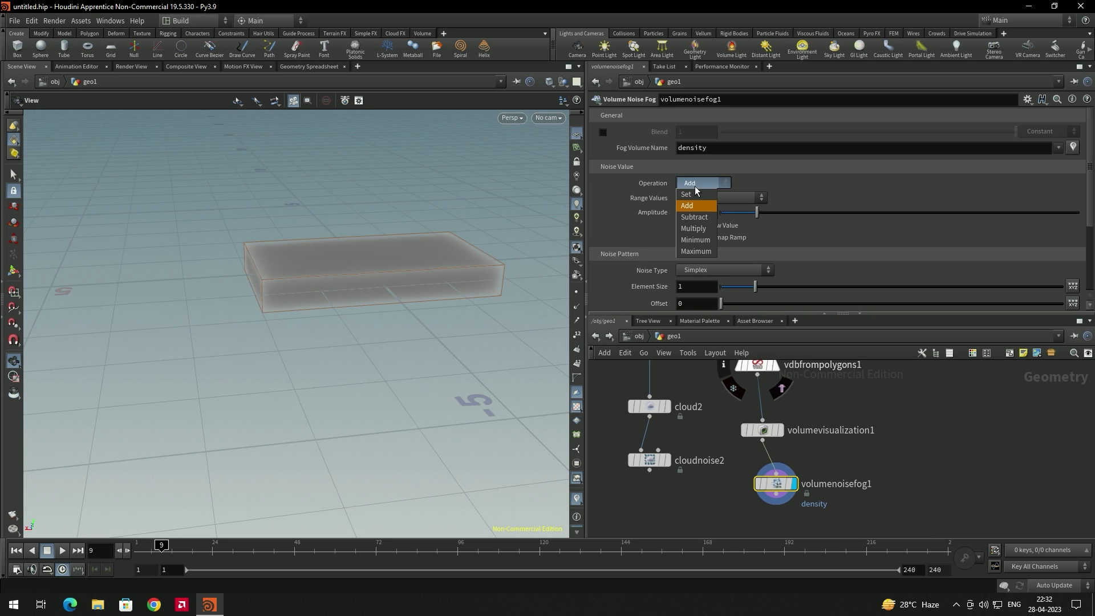
pyautogui.click(704, 231)
pyautogui.moveTo(562, 289); pyautogui.dragTo(393, 239)
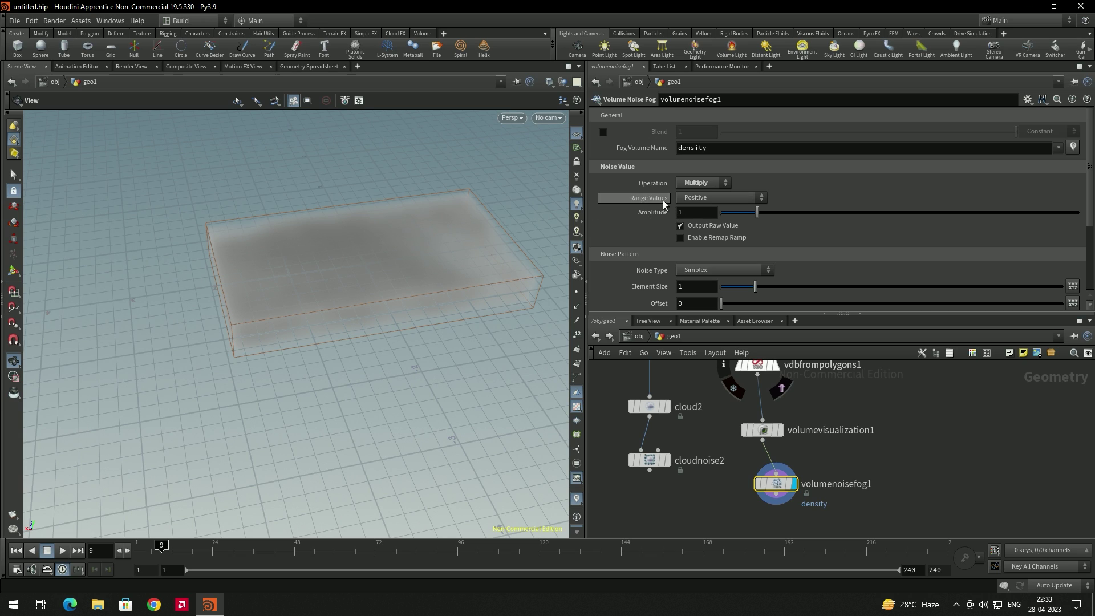
pyautogui.click(801, 214)
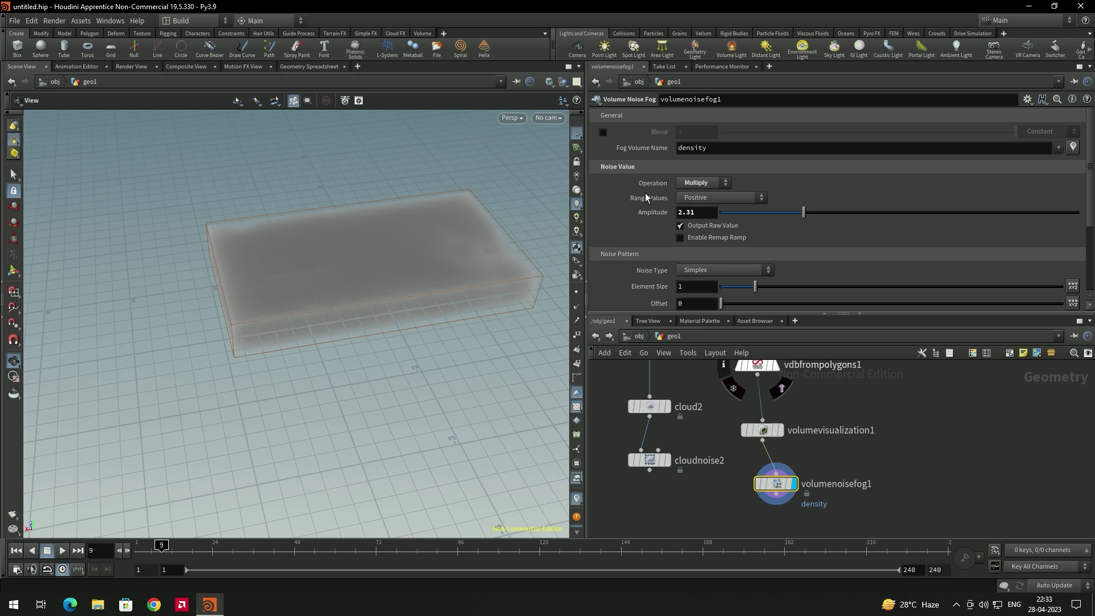
# - Set the fog noise range values to Zero Centered and reduce its element size to 0.43
pyautogui.click(704, 198)
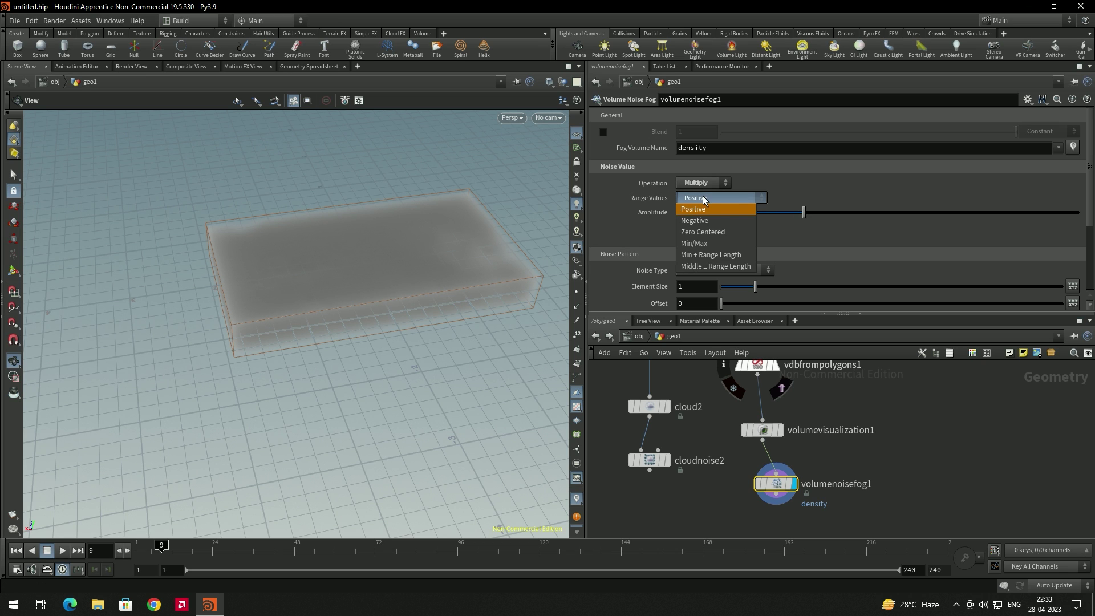
pyautogui.click(718, 232)
pyautogui.moveTo(512, 306); pyautogui.dragTo(346, 398)
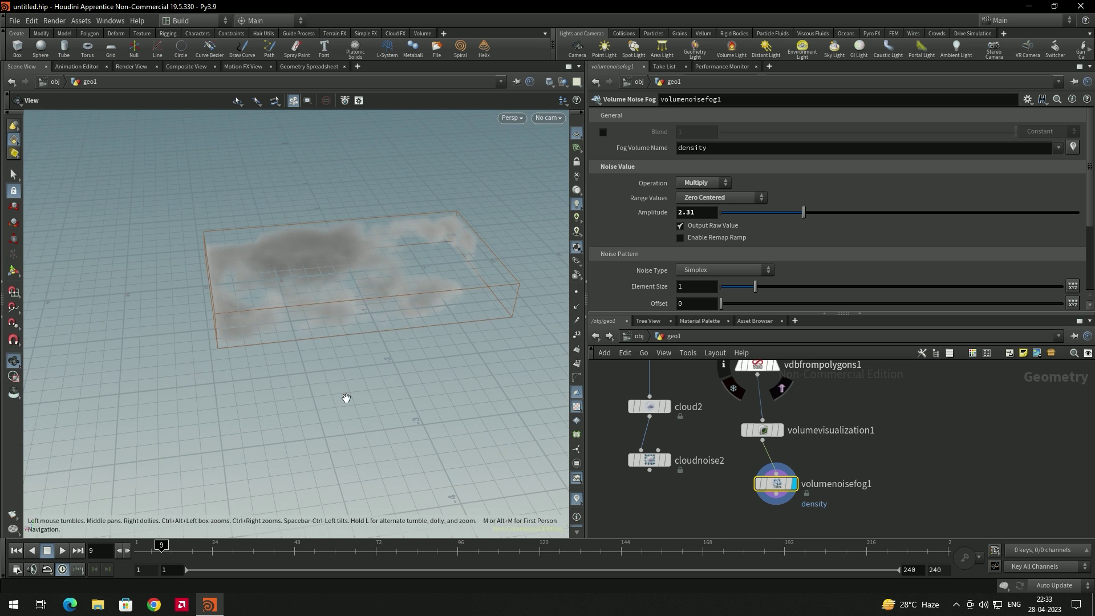
pyautogui.moveTo(753, 285); pyautogui.dragTo(735, 287)
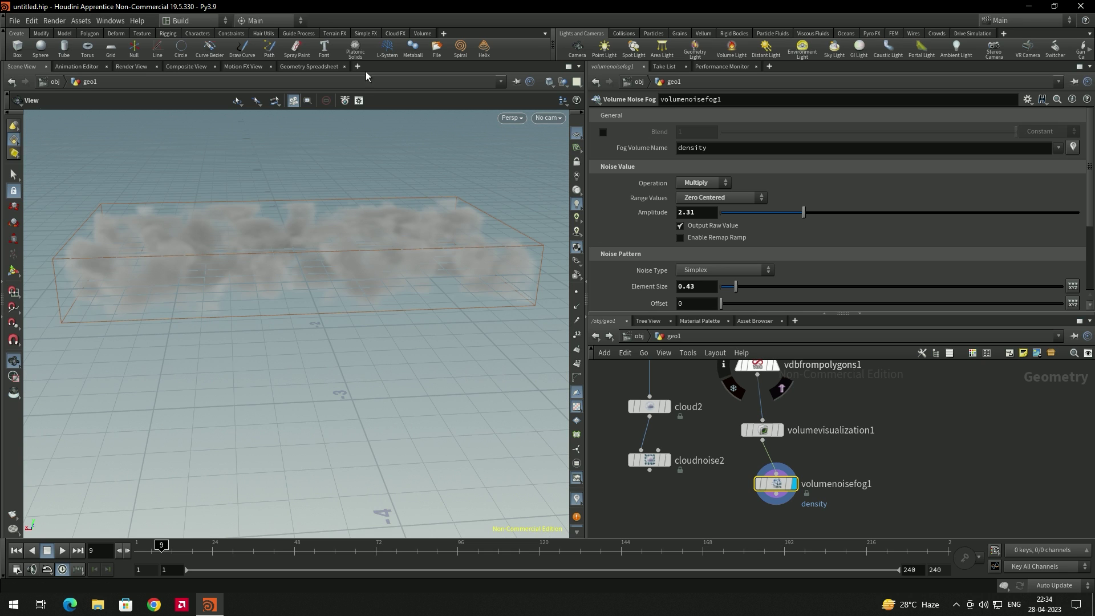
pyautogui.moveTo(320, 237); pyautogui.dragTo(354, 291)
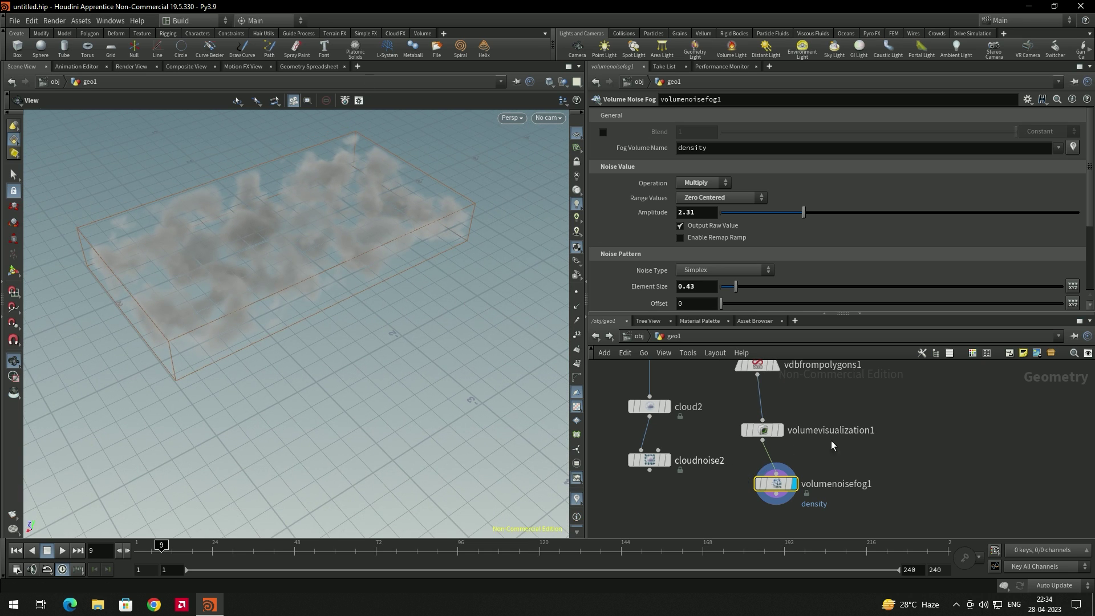
# - Enlarge the source box to a size of 5 in X and -8 in Z, and view the clouds from below
pyautogui.moveTo(867, 430); pyautogui.dragTo(898, 536, button='middle')
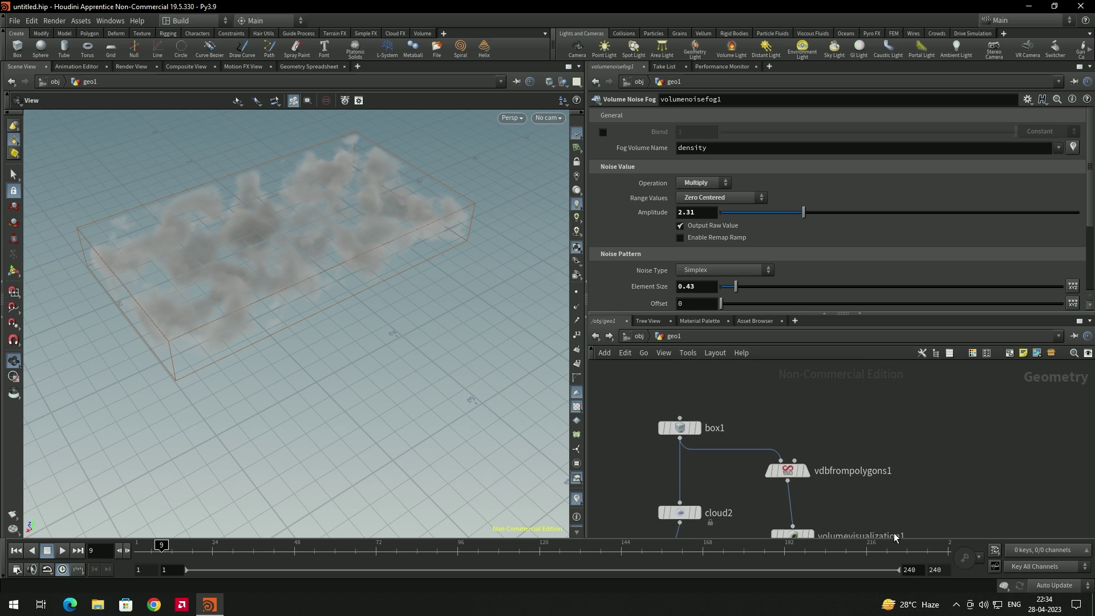
pyautogui.click(687, 429)
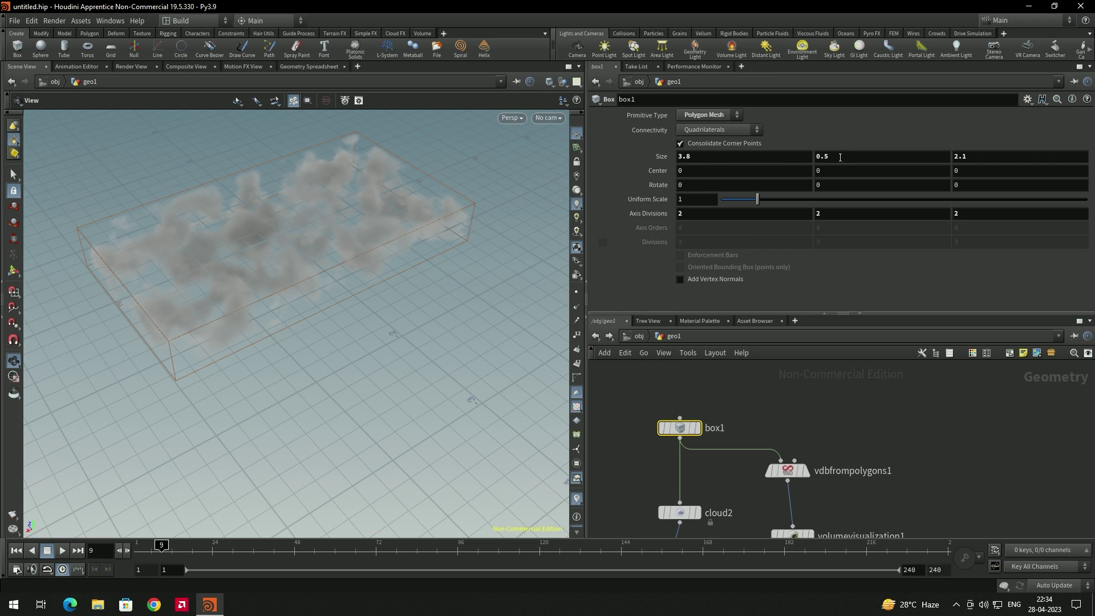
pyautogui.moveTo(688, 157); pyautogui.dragTo(782, 161, button='middle')
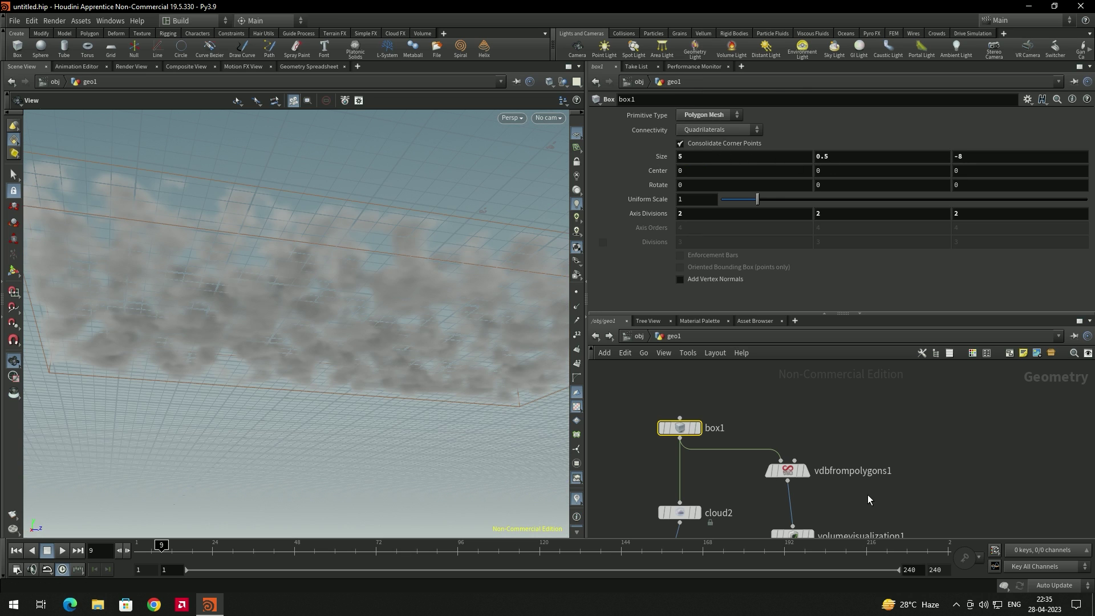
pyautogui.moveTo(350, 320); pyautogui.dragTo(328, 308)
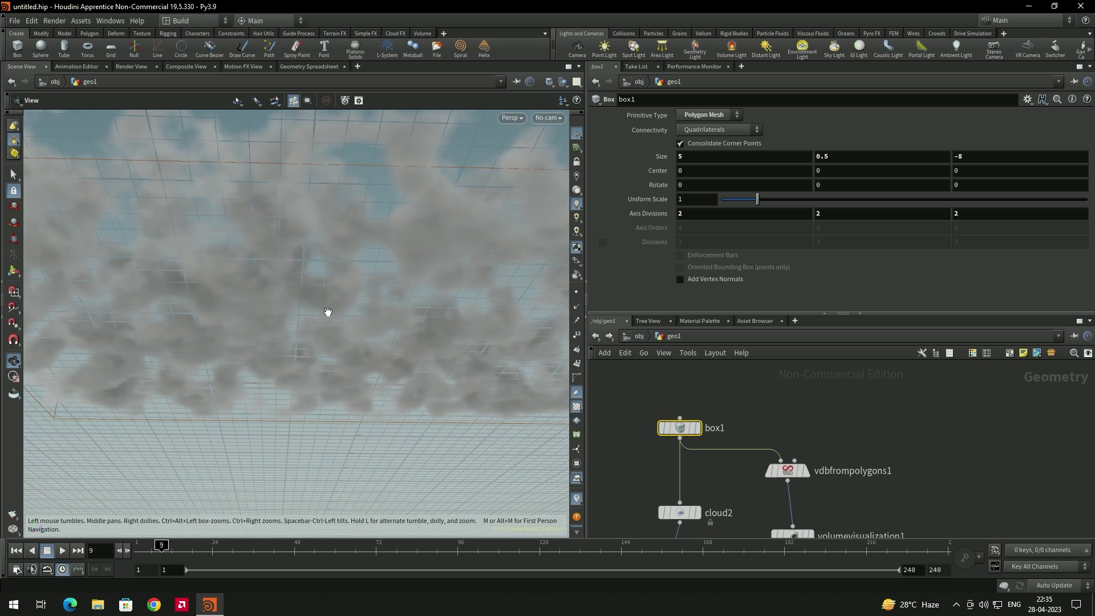
pyautogui.scroll(-2, 376, 283)
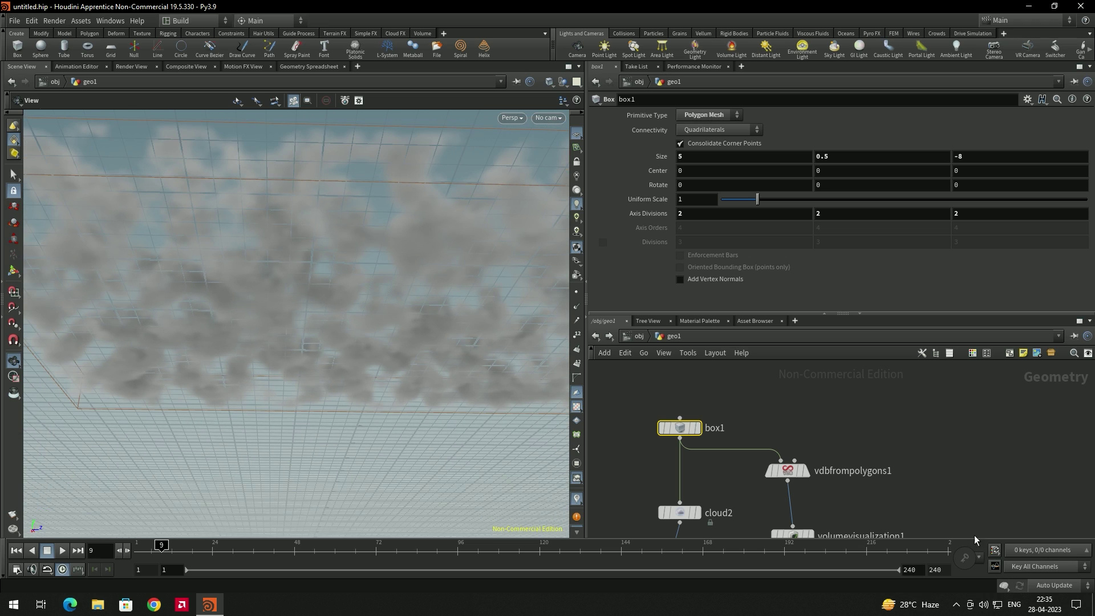
# - Raise the Volume Visualization density scale to 20 and view the denser clouds
pyautogui.moveTo(967, 527); pyautogui.dragTo(908, 464, button='middle')
pyautogui.click(739, 472)
pyautogui.moveTo(764, 508); pyautogui.dragTo(762, 486, button='middle')
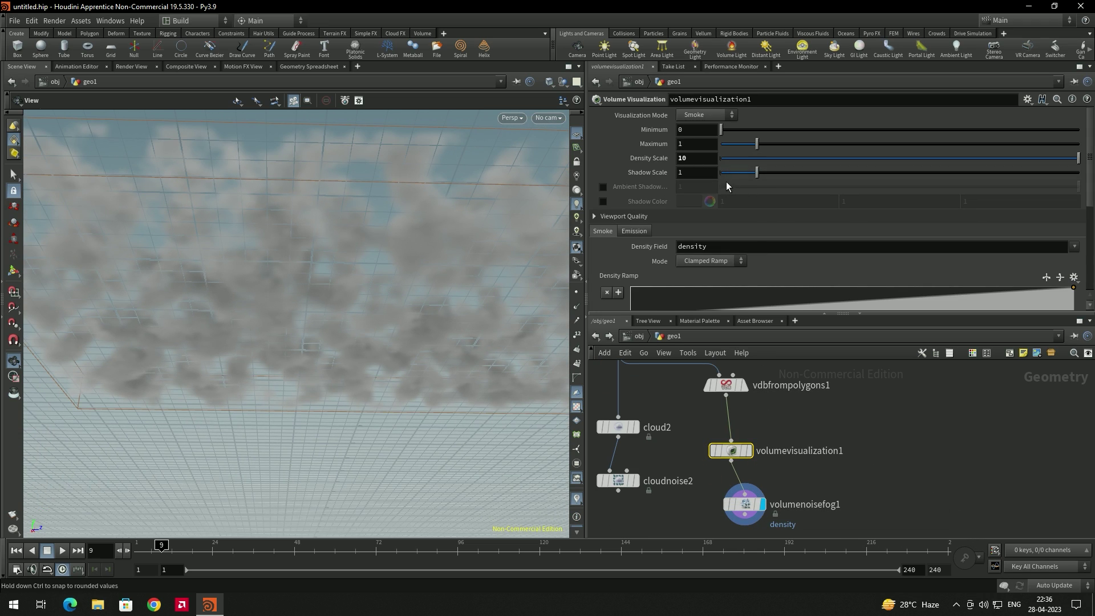
pyautogui.click(697, 158)
pyautogui.write('20')
pyautogui.press('Return')
pyautogui.moveTo(436, 299); pyautogui.dragTo(419, 279)
# - Raise the Volume Noise Fog amplitude to 3.21 and set its element size to 0.73
pyautogui.click(745, 504)
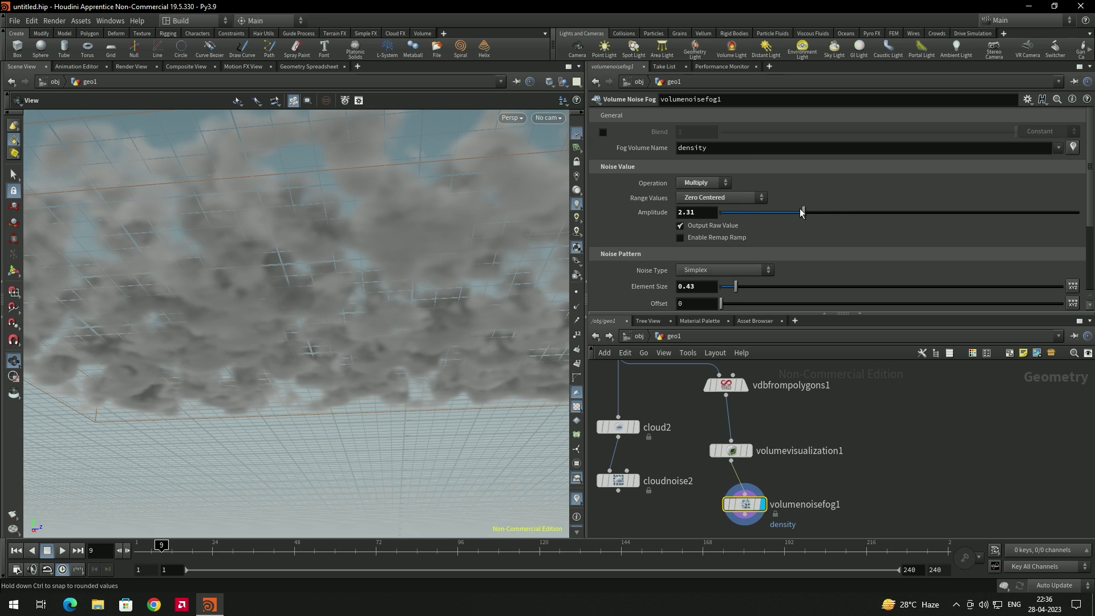
pyautogui.click(837, 221)
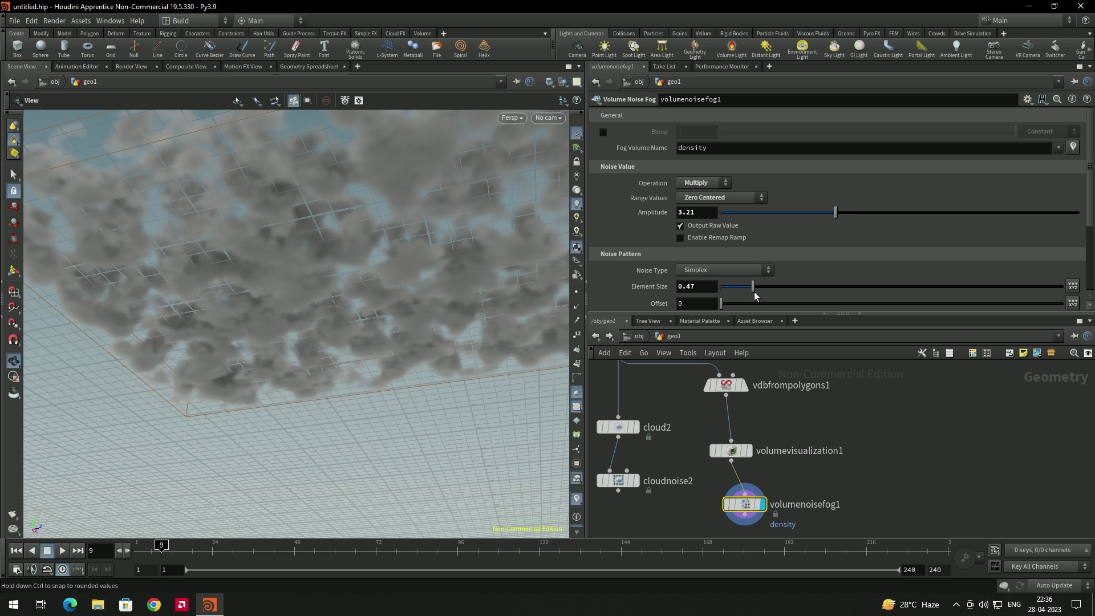
pyautogui.click(755, 292)
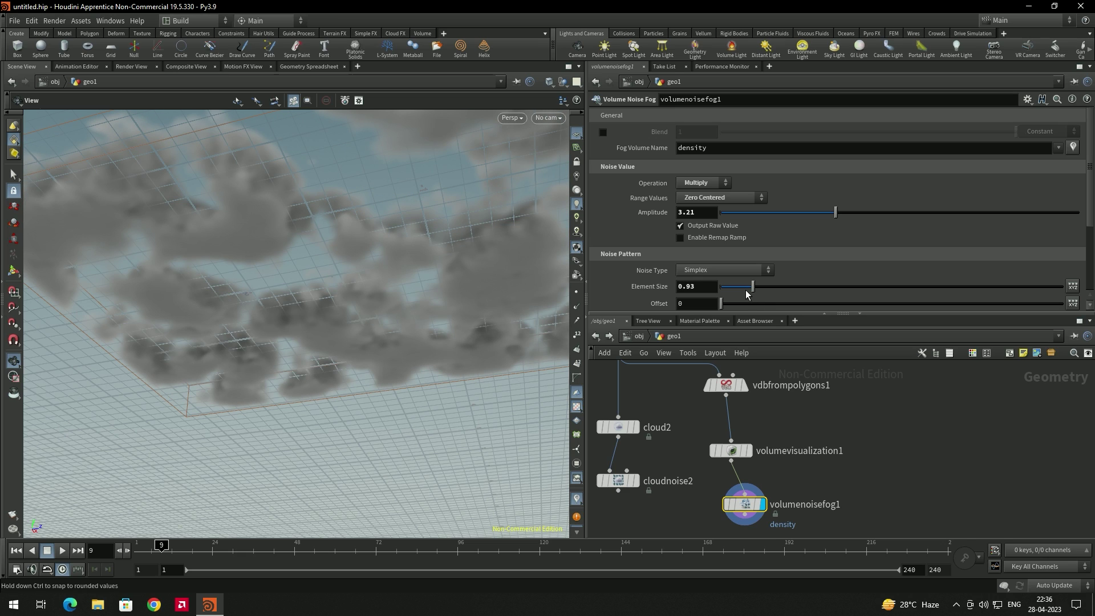
pyautogui.moveTo(746, 292); pyautogui.dragTo(741, 290)
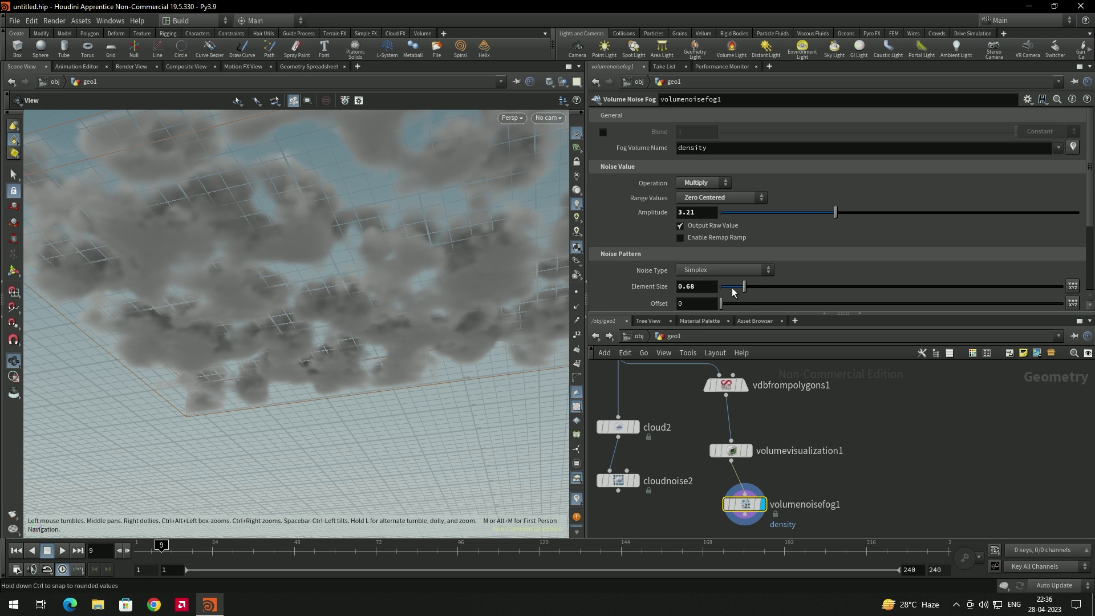
pyautogui.click(734, 293)
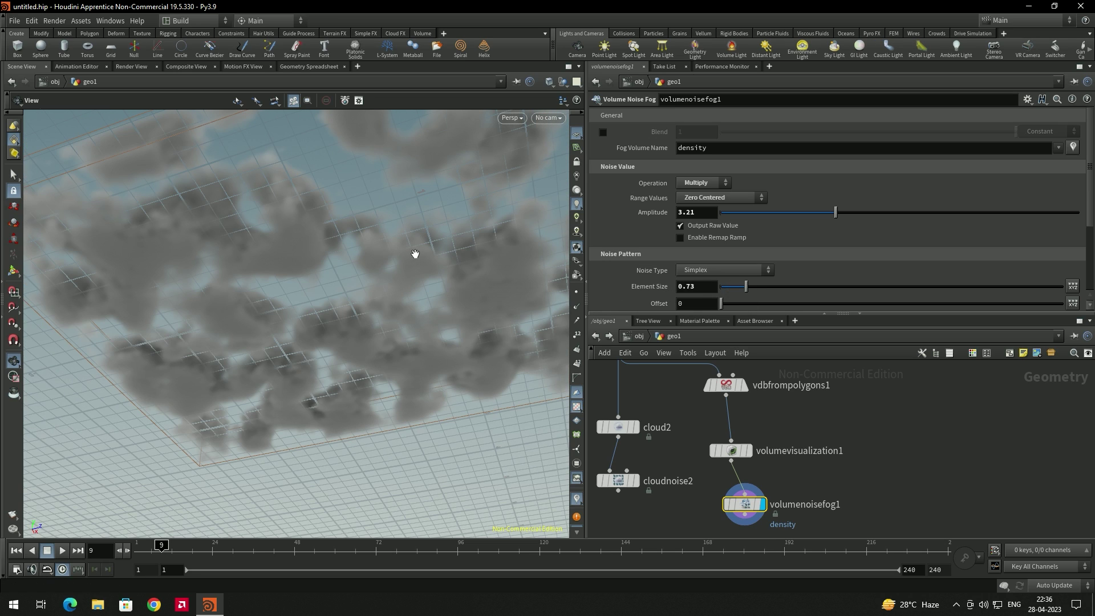
pyautogui.moveTo(415, 254); pyautogui.dragTo(390, 313)
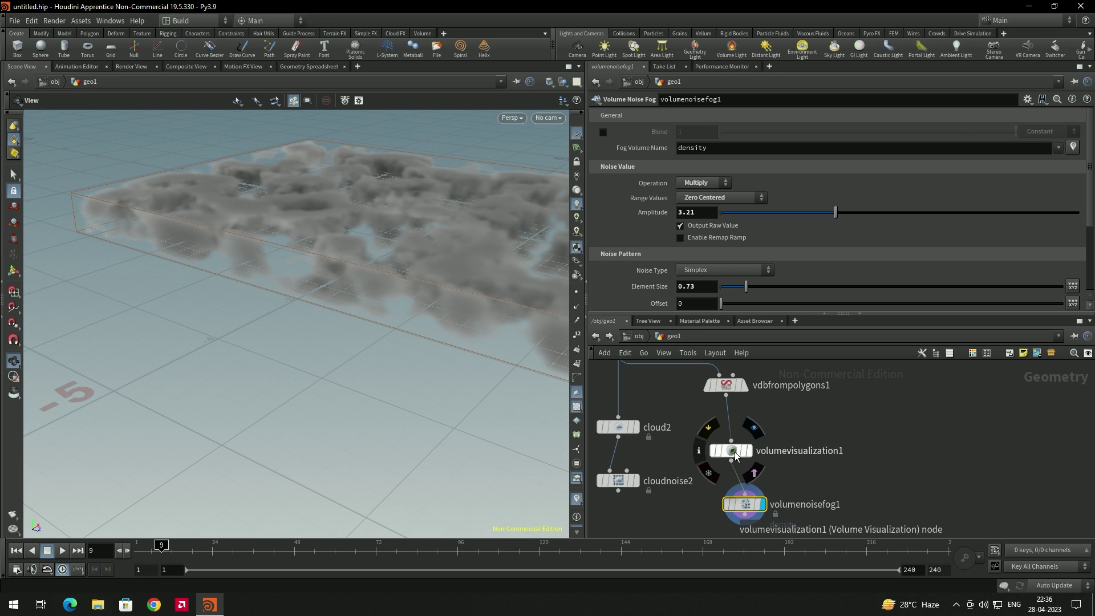
# - Set the Volume Visualization shadow scale to 1.67 and view the clouds from the side
pyautogui.click(736, 456)
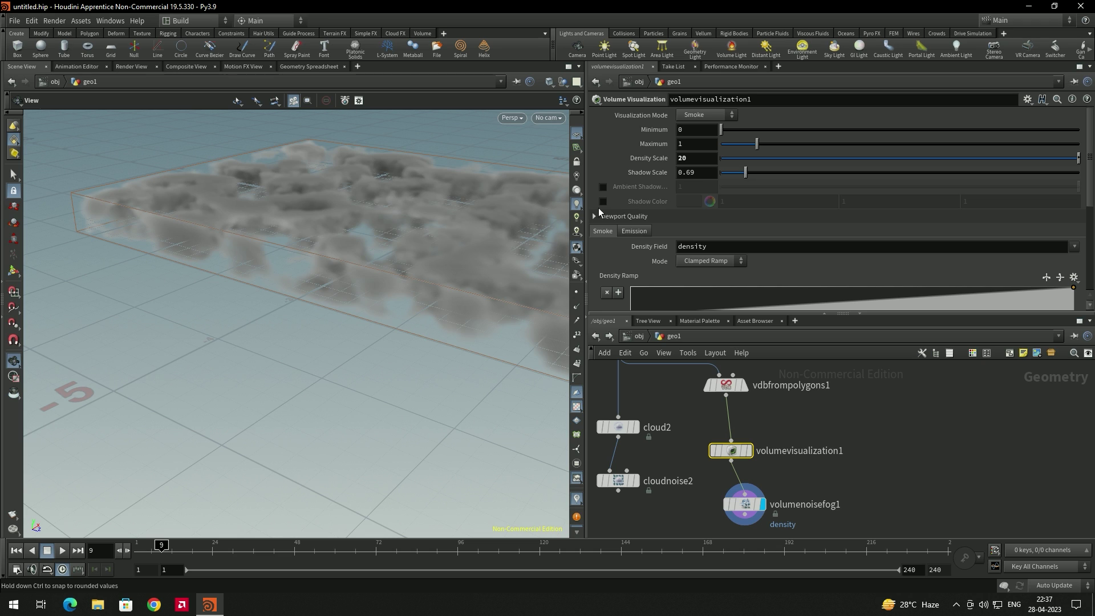
pyautogui.moveTo(553, 228); pyautogui.dragTo(374, 303)
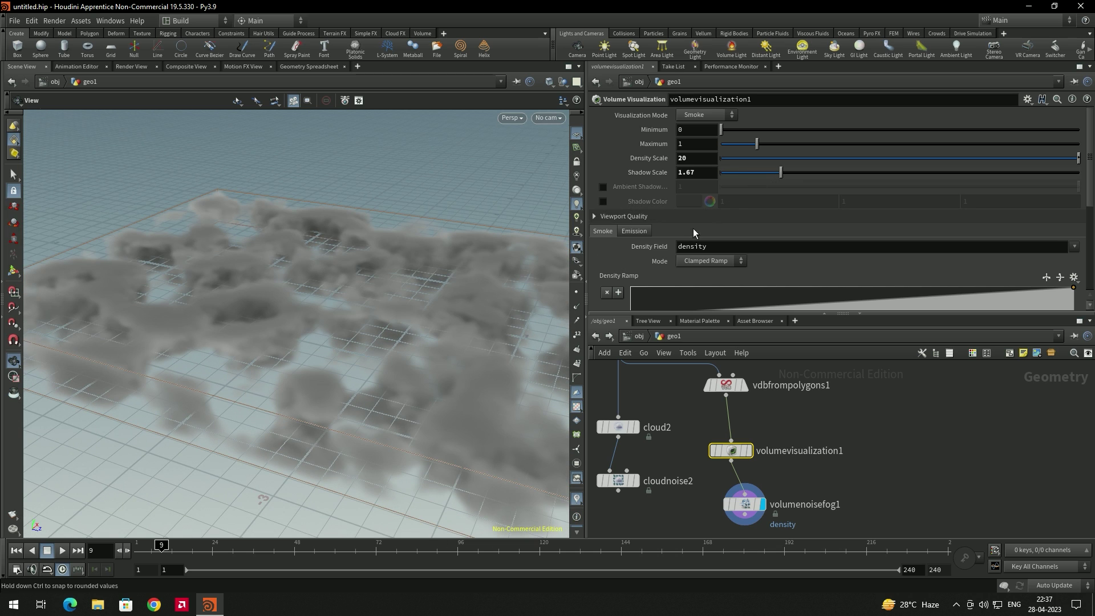
pyautogui.moveTo(443, 325); pyautogui.dragTo(455, 383)
pyautogui.moveTo(486, 341); pyautogui.dragTo(440, 305)
# - Add a Convert VDB node after the Volume Noise Fog node and display its output
pyautogui.moveTo(884, 526); pyautogui.dragTo(873, 473, button='middle')
pyautogui.press('Tab')
pyautogui.write('conve')
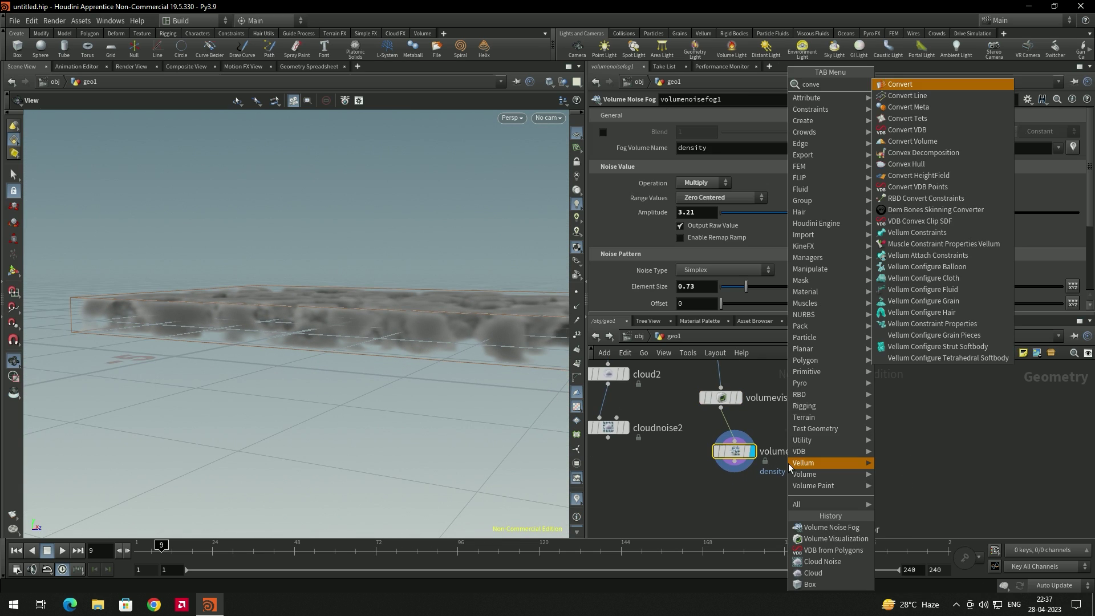
pyautogui.click(940, 121)
pyautogui.click(745, 494)
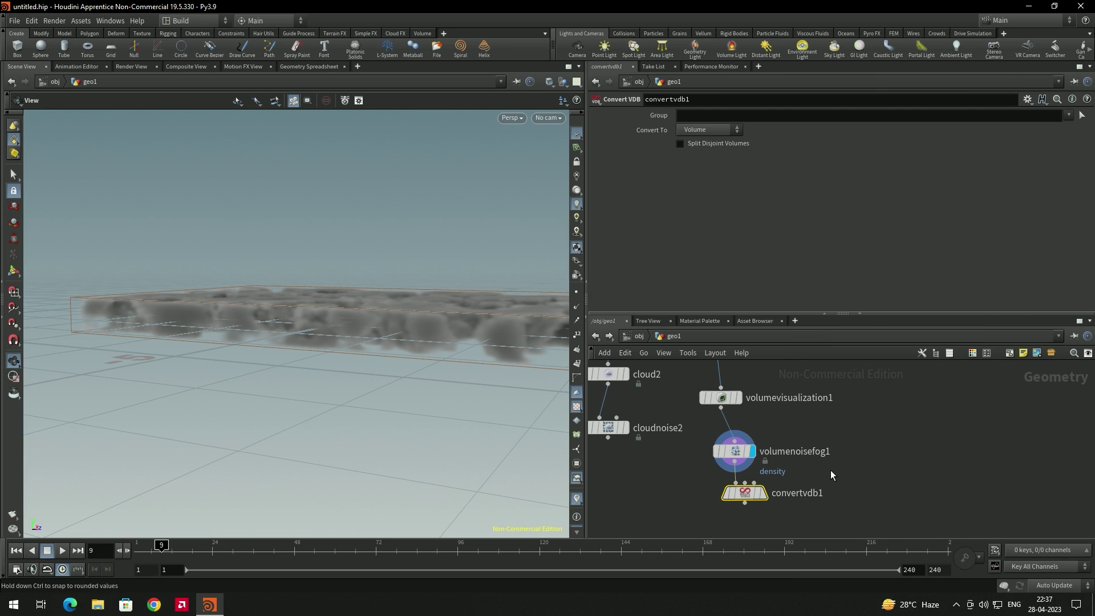
pyautogui.click(762, 493)
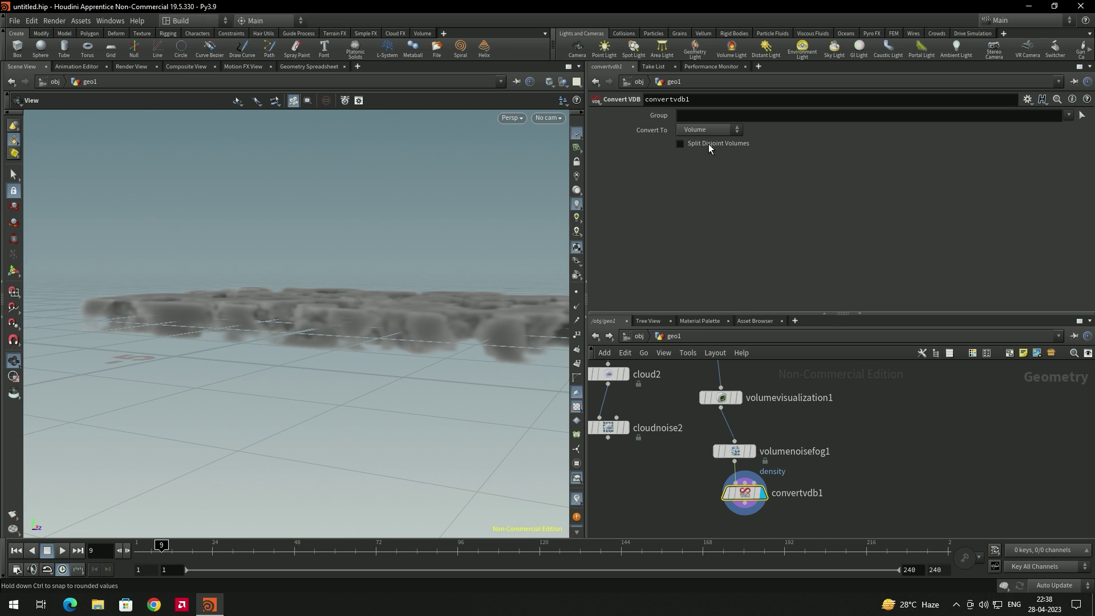
# - Set the Convert VDB node to convert the fog to Polygons
pyautogui.click(700, 130)
pyautogui.click(701, 164)
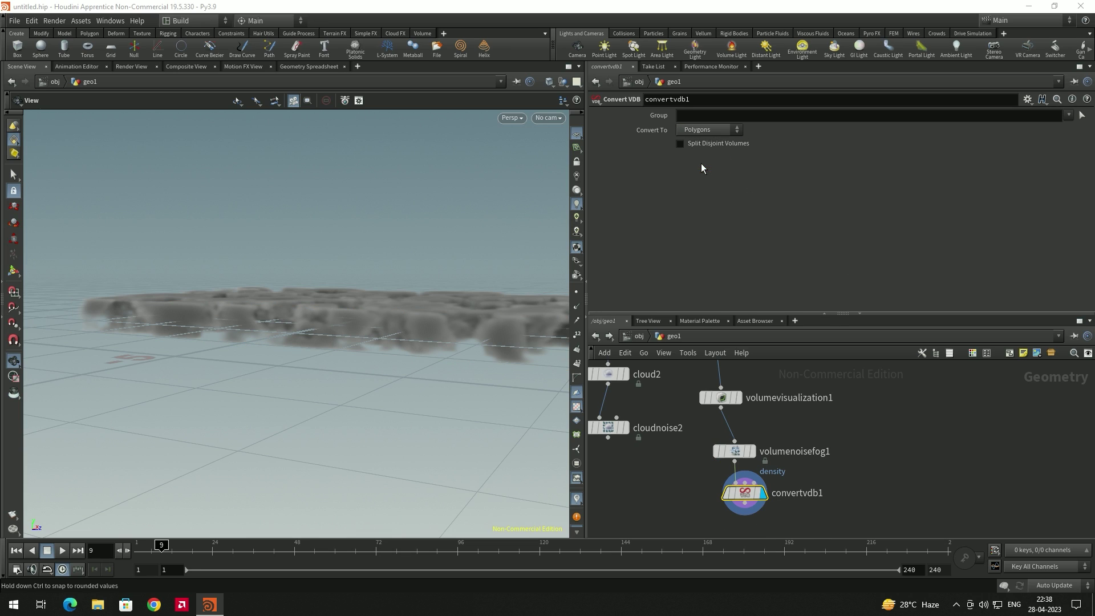
pyautogui.moveTo(429, 248); pyautogui.dragTo(400, 286)
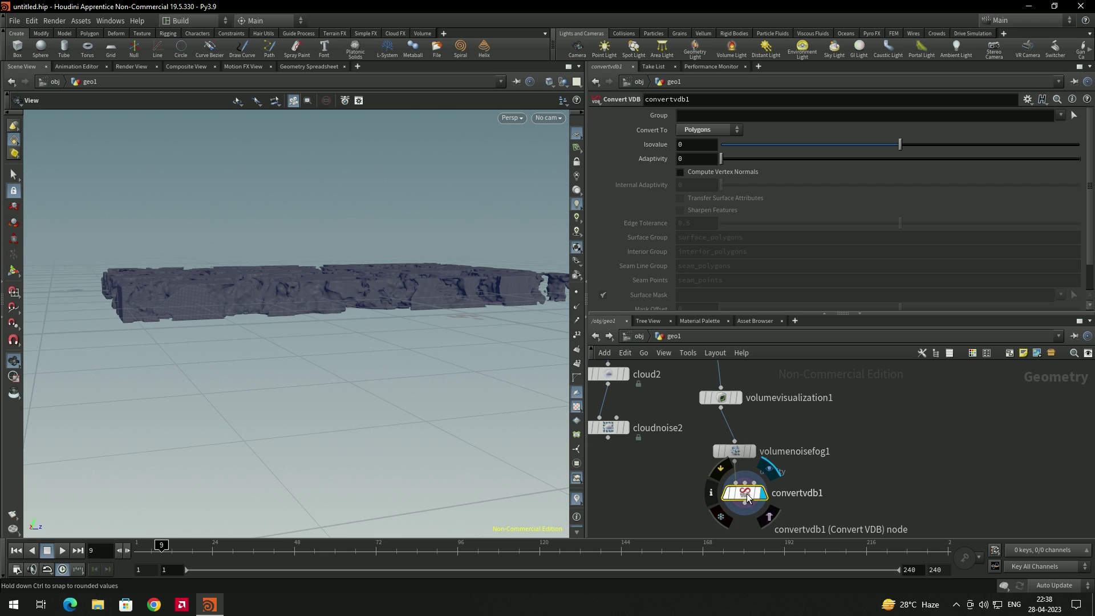
# - Add a Reverse node after the Convert VDB node, display it, and inspect the cloud mesh from above
pyautogui.press('Tab')
pyautogui.write('rev')
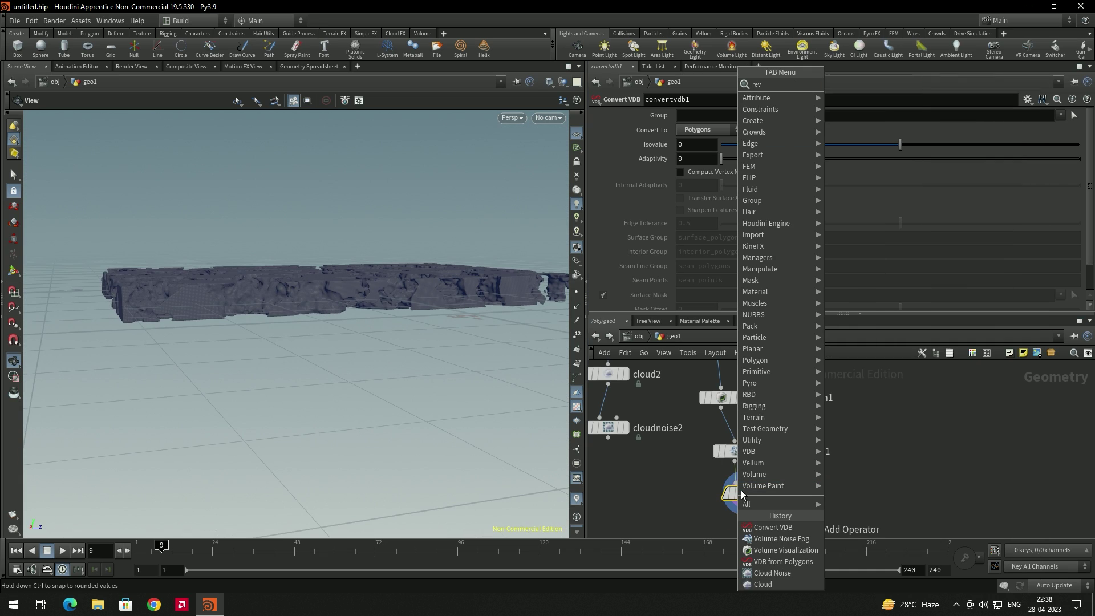
pyautogui.press('Return')
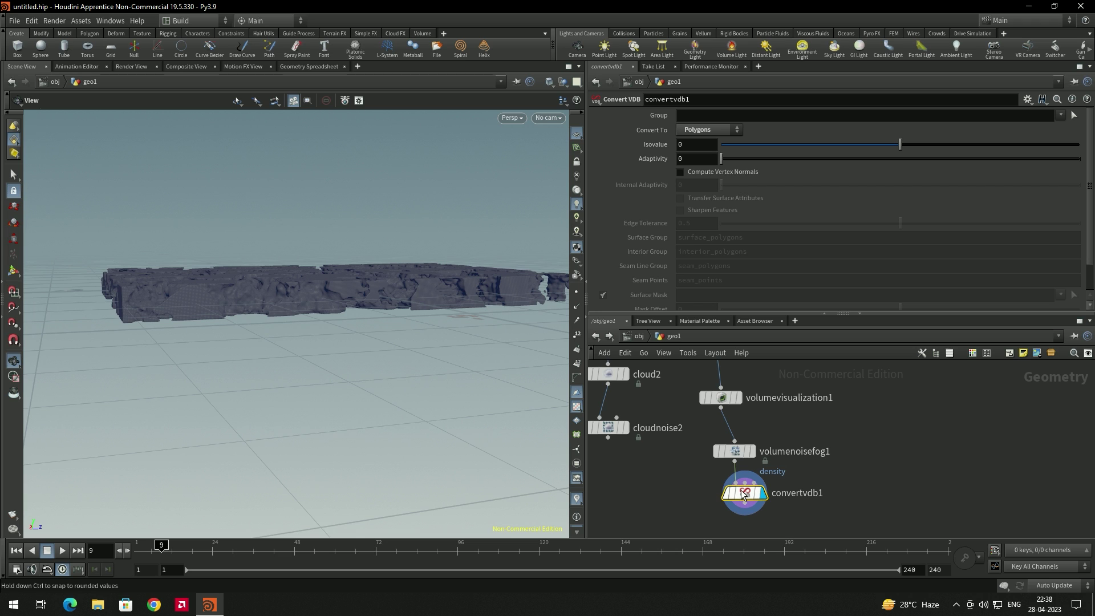
pyautogui.click(738, 487)
pyautogui.moveTo(418, 319); pyautogui.dragTo(394, 317)
pyautogui.moveTo(362, 276); pyautogui.dragTo(383, 296)
pyautogui.moveTo(393, 299); pyautogui.dragTo(405, 323, button='right')
pyautogui.moveTo(405, 323); pyautogui.dragTo(408, 289)
# - Display the box's Cloud Noise output, then the sphere's Cloud Noise output, and examine the resulting clouds from different angles
pyautogui.moveTo(669, 437); pyautogui.dragTo(744, 470, button='middle')
pyautogui.moveTo(676, 395)
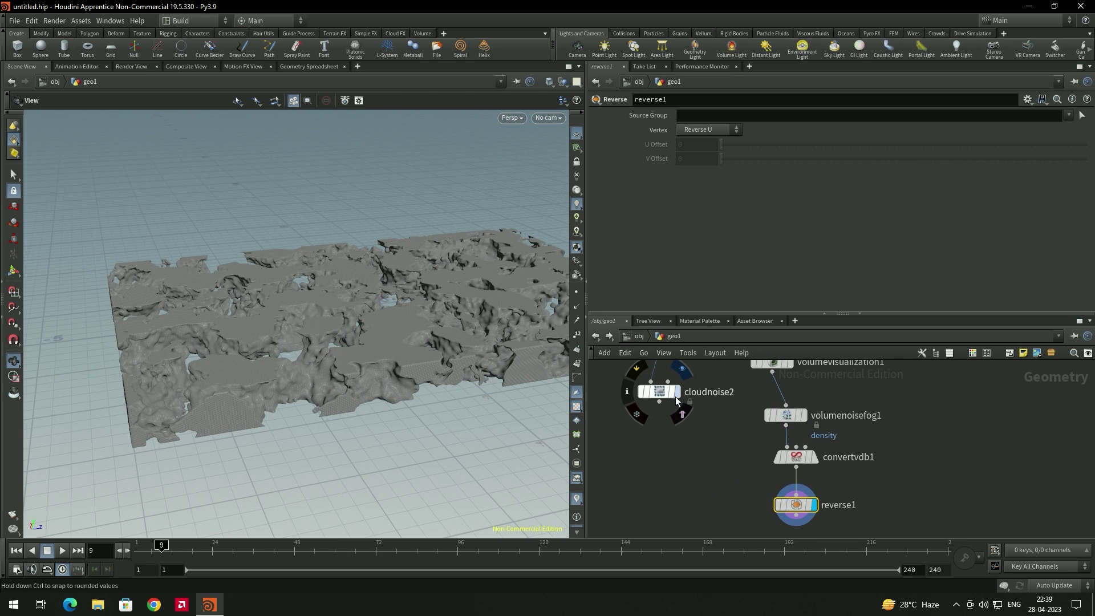
pyautogui.moveTo(387, 338); pyautogui.dragTo(426, 333)
pyautogui.moveTo(686, 429); pyautogui.dragTo(785, 532, button='middle')
pyautogui.scroll(-1, 657, 388)
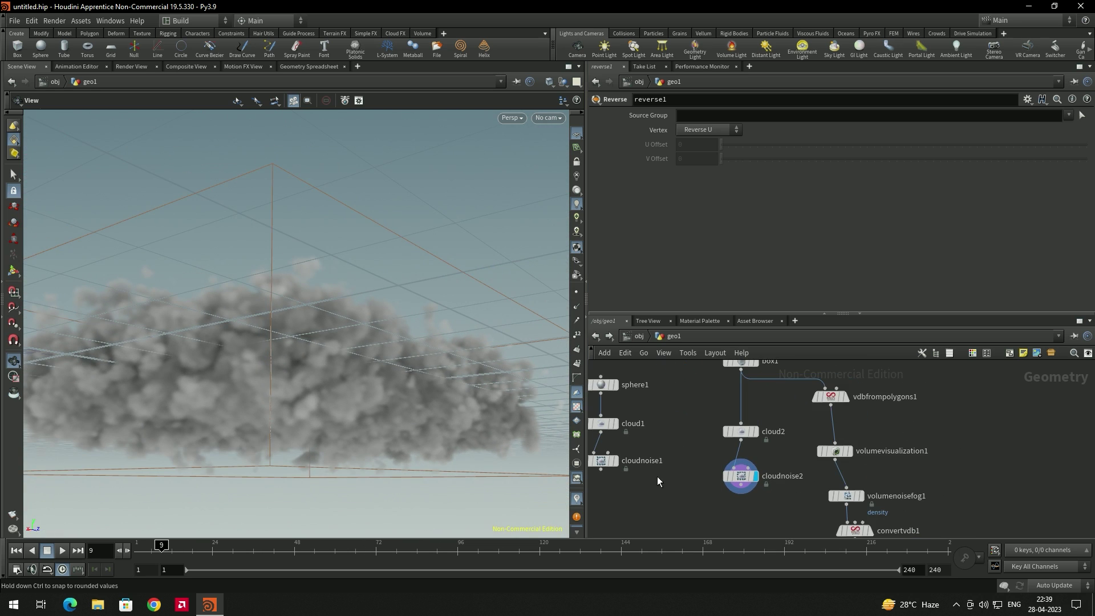
pyautogui.click(617, 461)
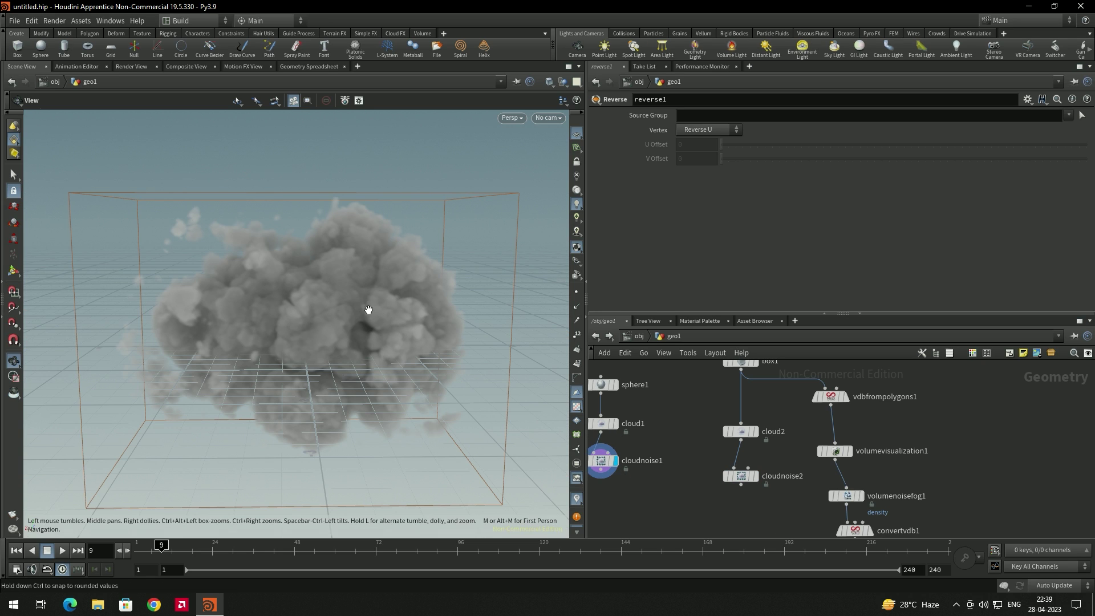
pyautogui.moveTo(366, 298); pyautogui.dragTo(180, 300)
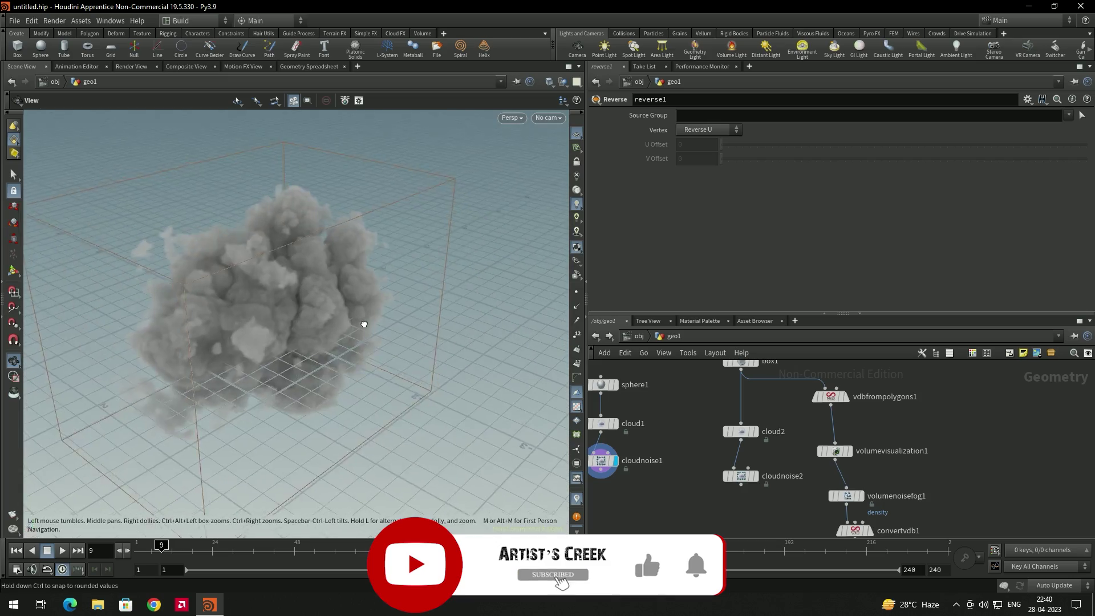